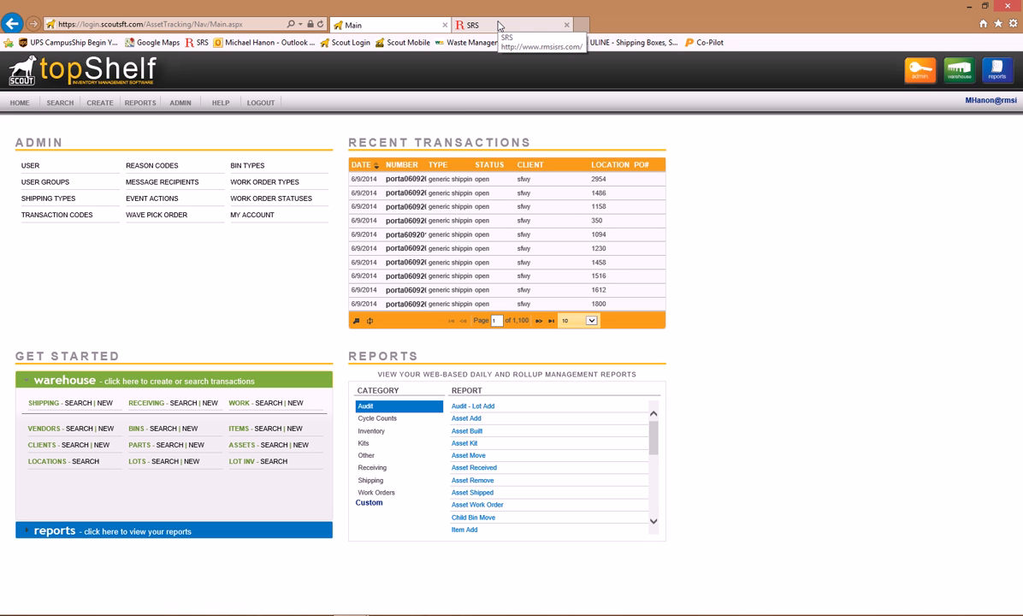
Switch to SRS and open the Cleanup Recap report in its by-warehouse view
left_click(500, 26)
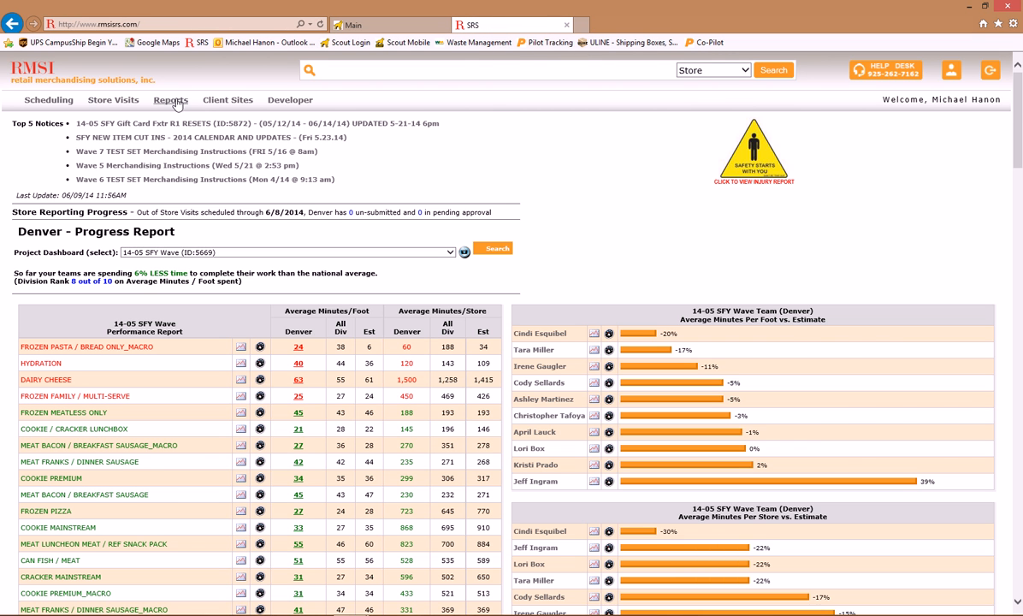
mouse_move(170, 99)
left_click(114, 164)
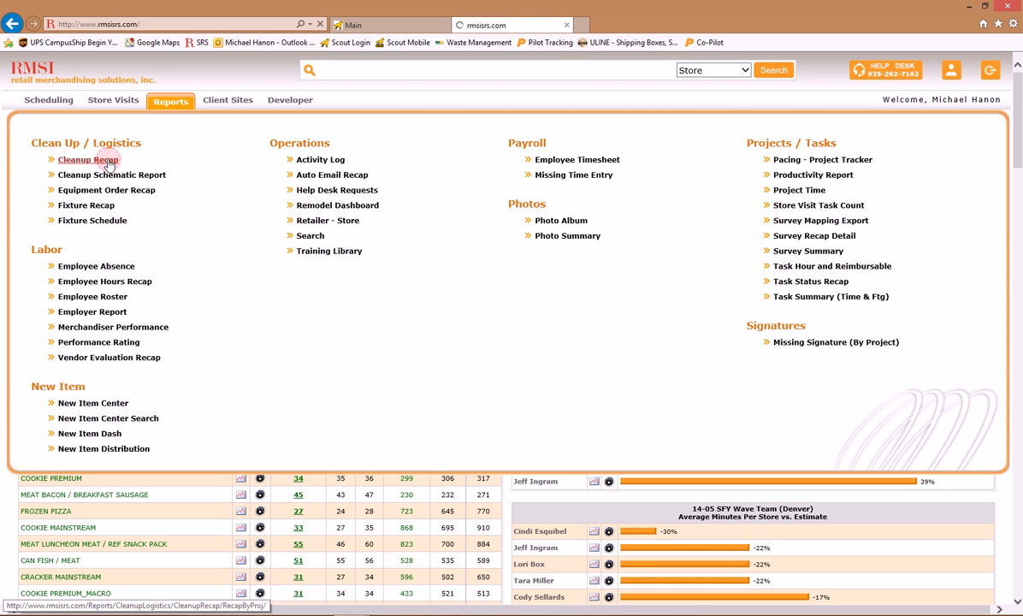
left_click(151, 122)
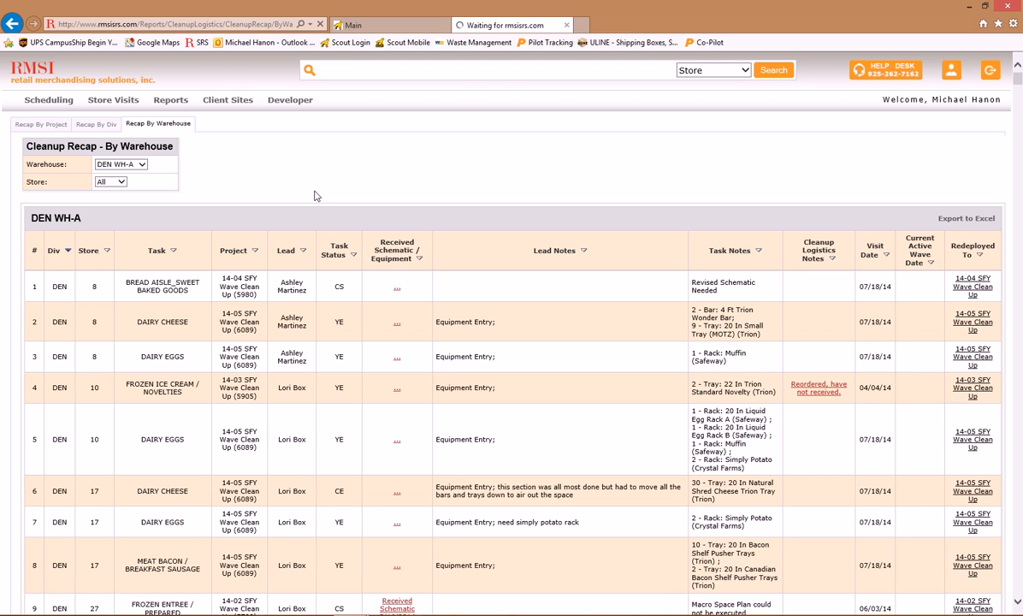
Filter the DEN WH-A cleanup recap to store 1479
left_click(111, 182)
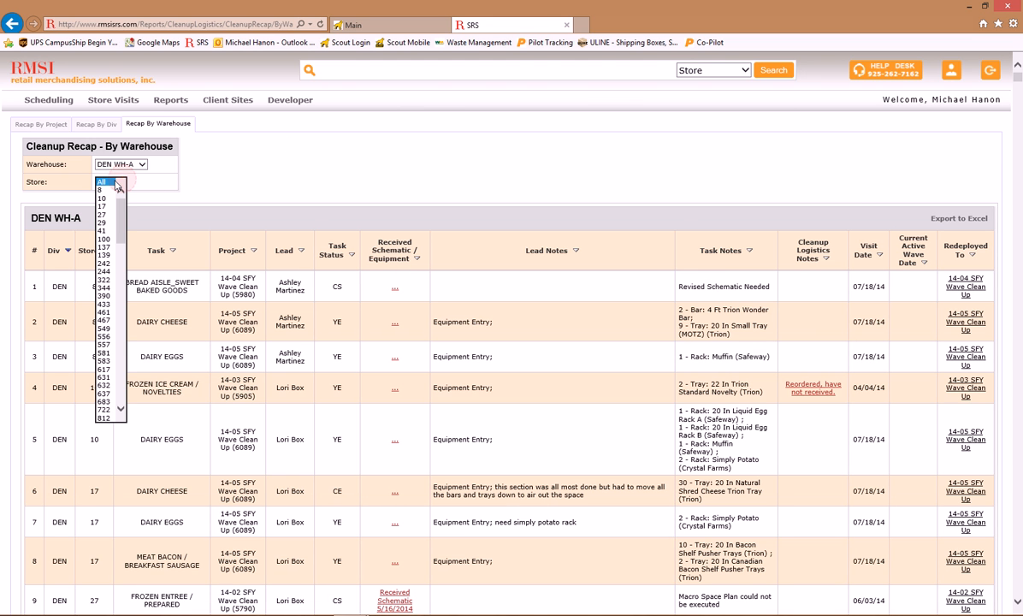
scroll(111, 282, "down", 9)
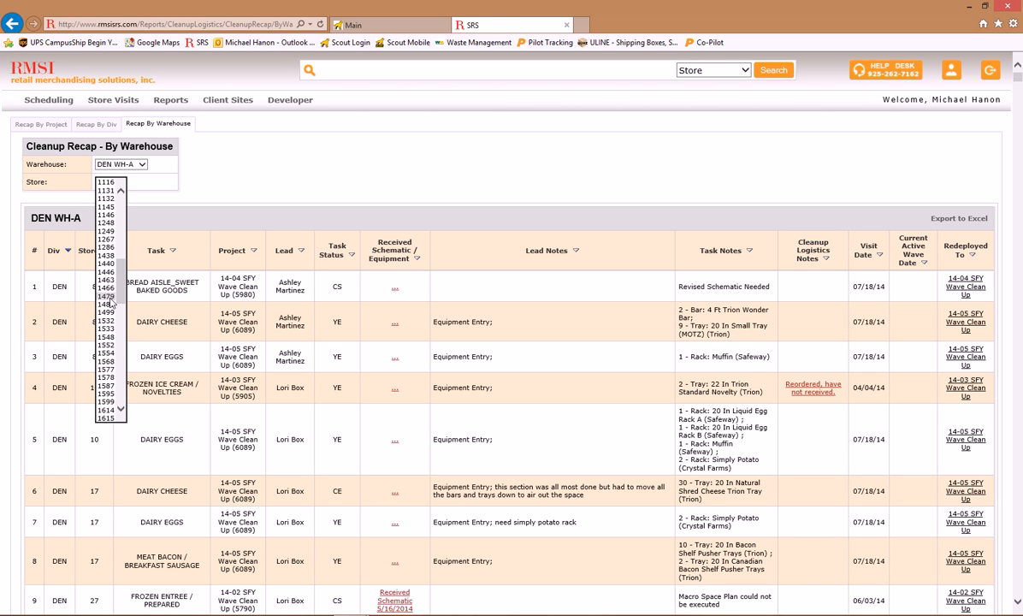
left_click(105, 282)
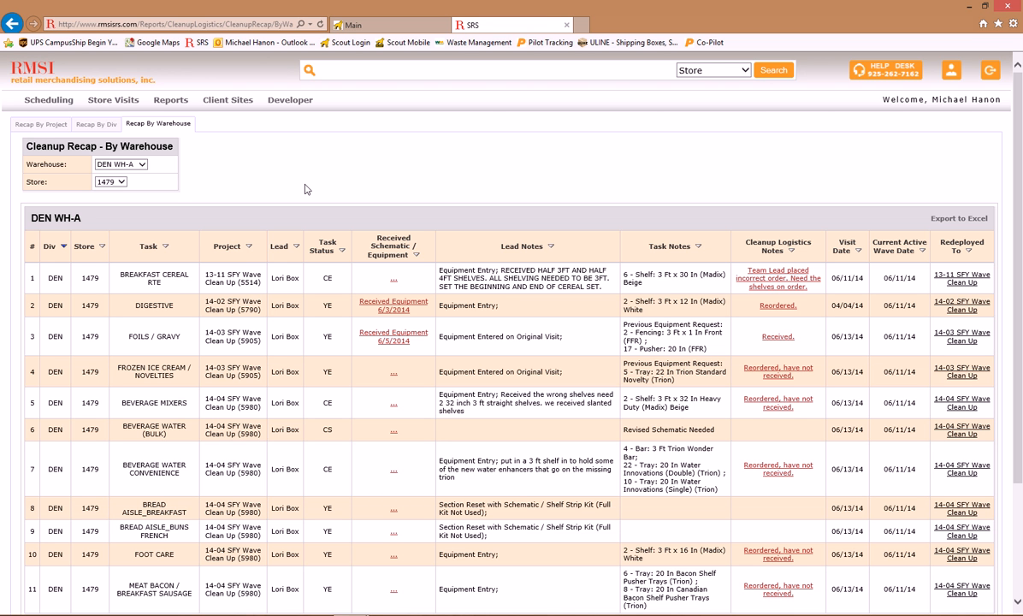
Examine the received equipment entries and lead notes of the Digestive and Foils / Gravy tasks
scroll(416, 291, "down", 3)
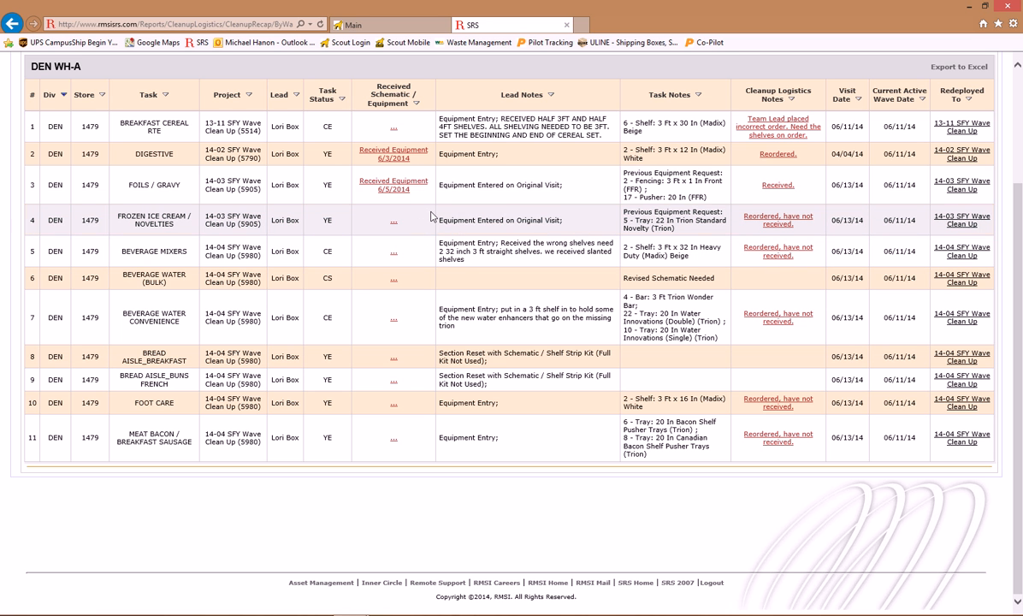
left_click_drag(436, 183, 498, 171)
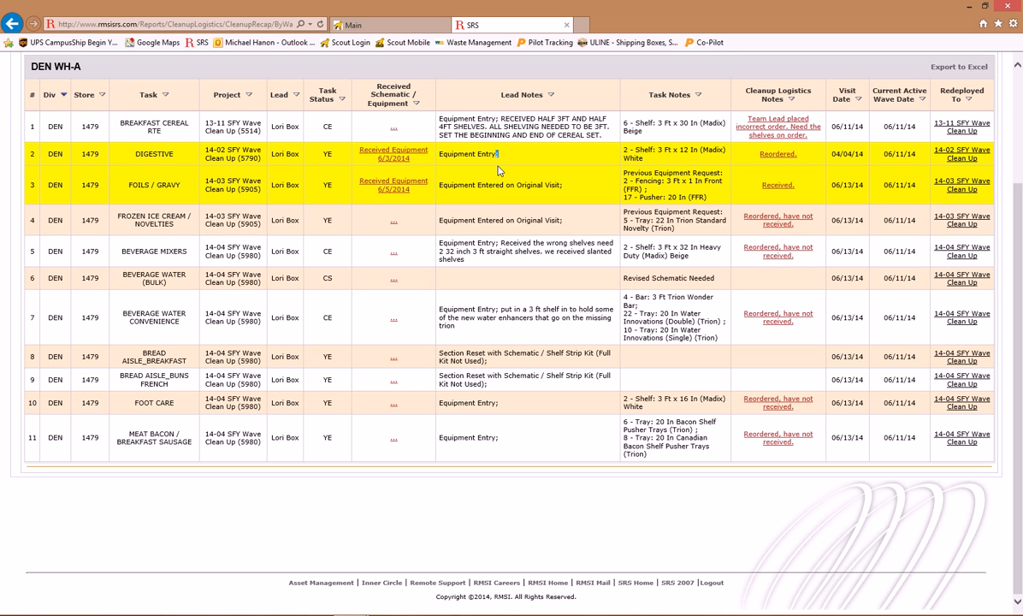
left_click_drag(414, 160, 361, 151)
left_click(434, 214)
left_click(407, 216)
left_click(432, 216)
double_click(450, 187)
double_click(467, 155)
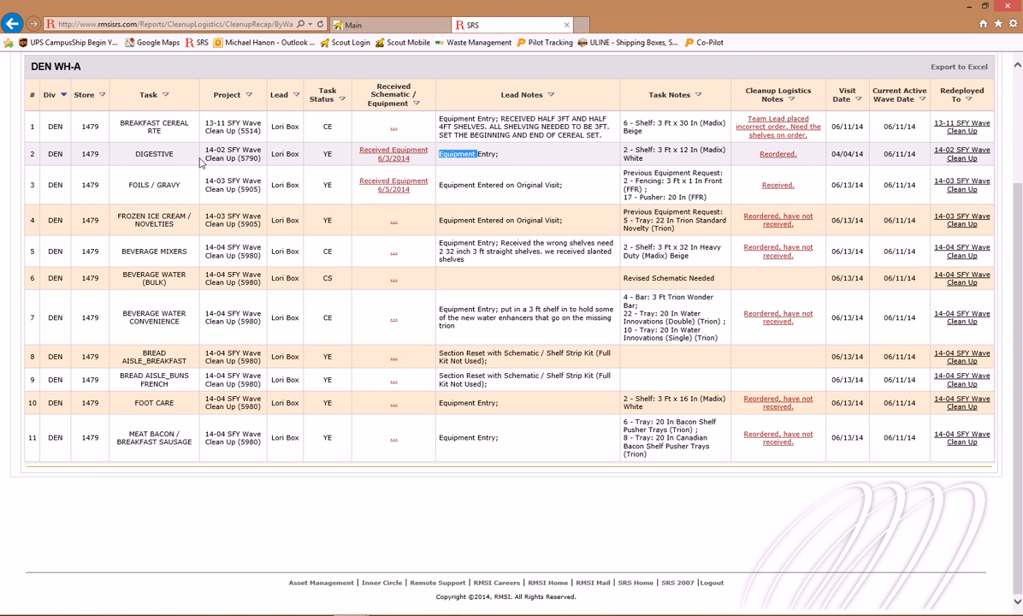
Set the Digestive task's received equipment date to 6/9/2014 and check the equipment listed in its task notes
left_click_drag(261, 159, 131, 158)
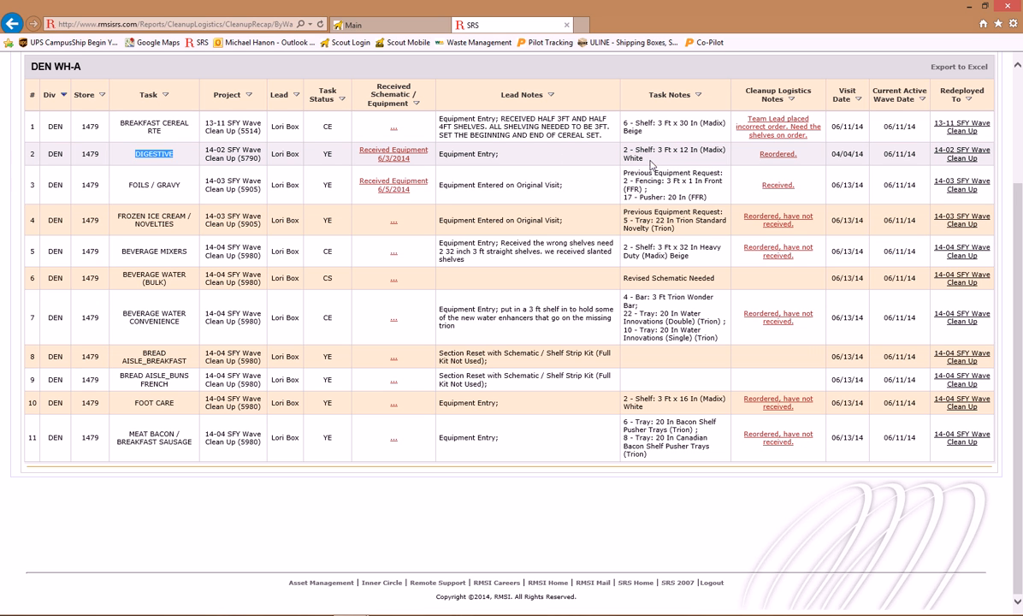
mouse_move(627, 150)
left_mouse_down()
mouse_move(725, 152)
mouse_move(637, 159)
left_mouse_up()
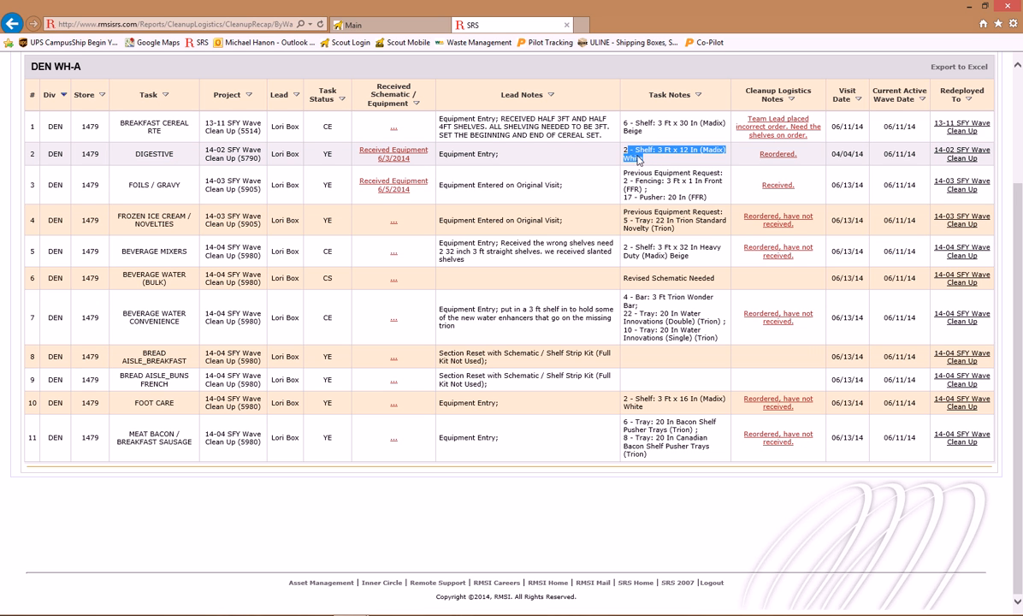
left_click(406, 158)
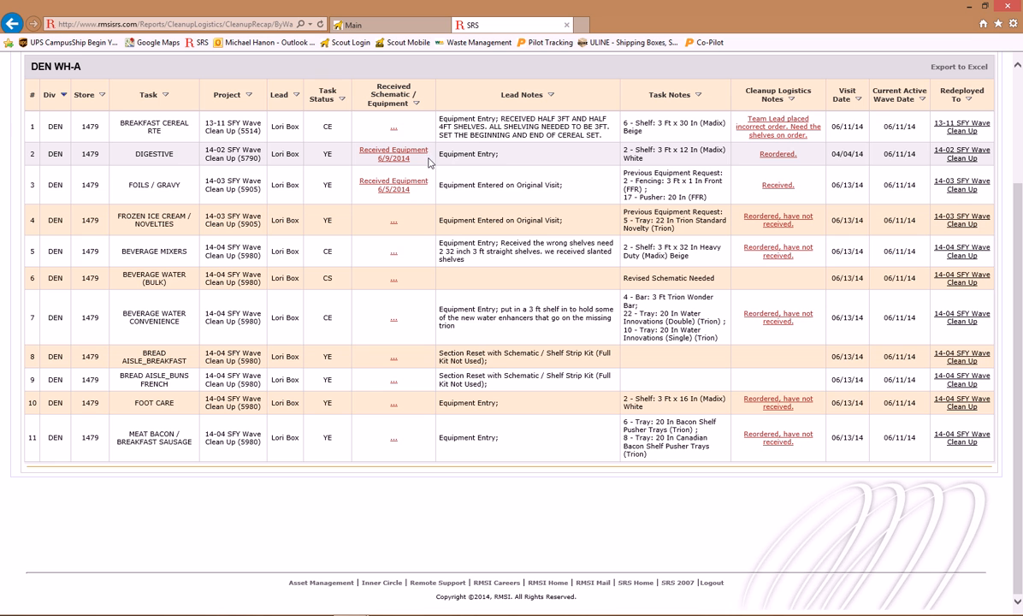
left_click_drag(523, 152, 573, 194)
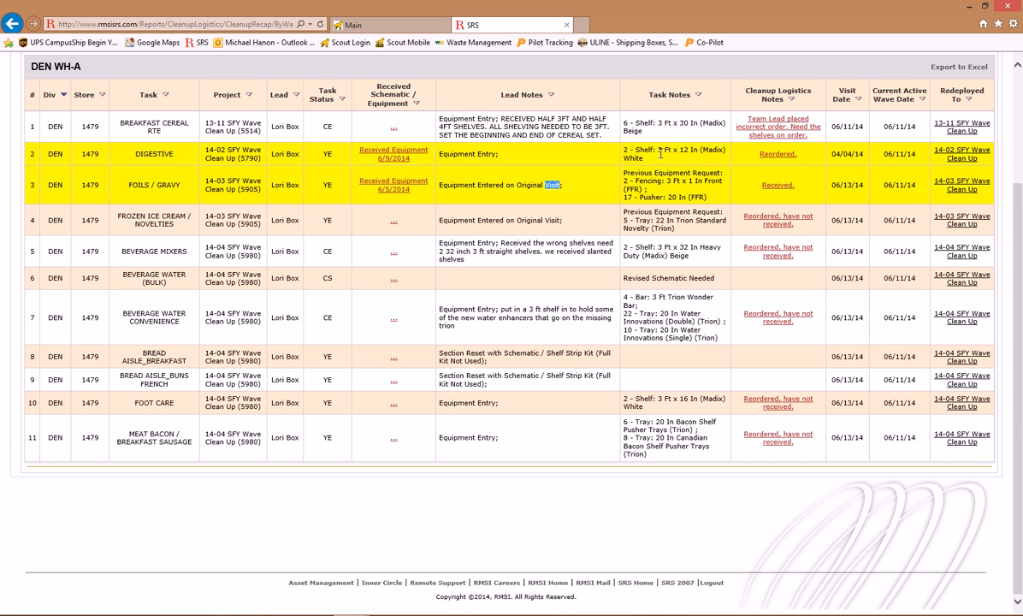
left_click_drag(647, 157, 628, 149)
left_click(602, 150)
Switch to topShelf, search the transactions for DocNumber 1479_wave5, and open the matching transaction
left_click(418, 32)
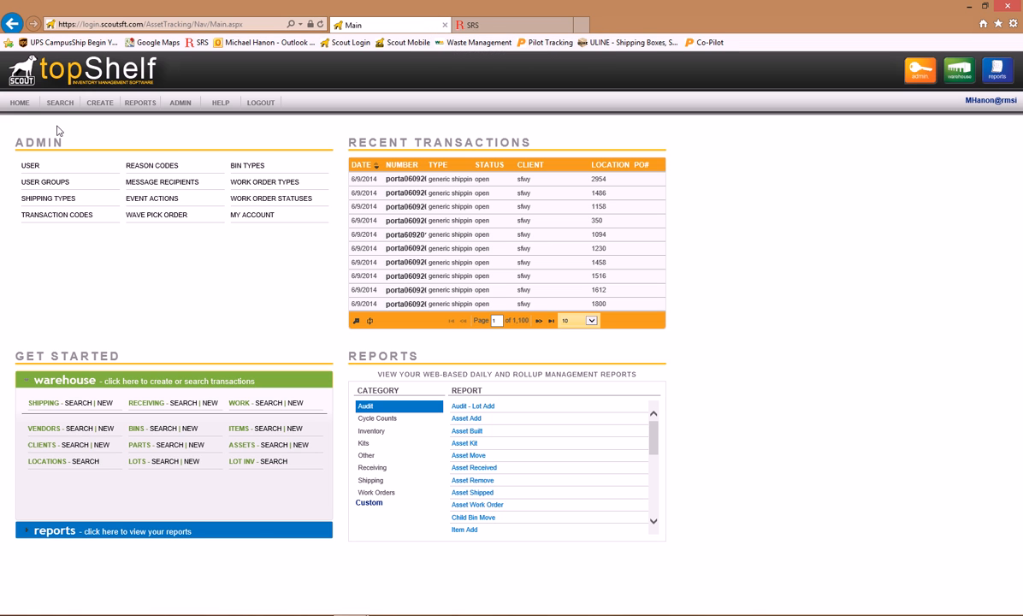
mouse_move(60, 102)
left_click(69, 243)
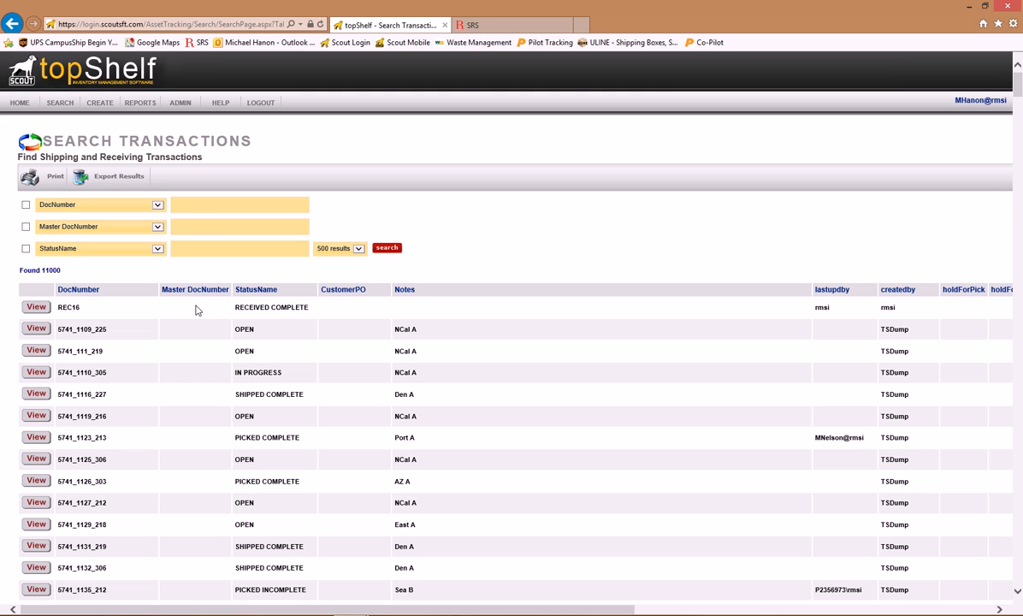
left_click(190, 204)
type("147")
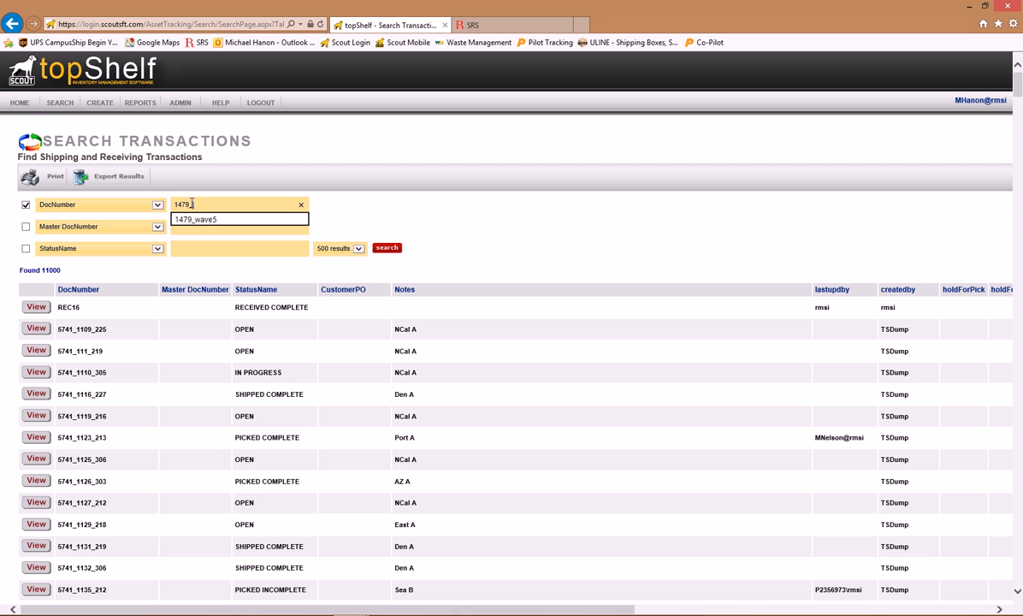
type("9_wave5")
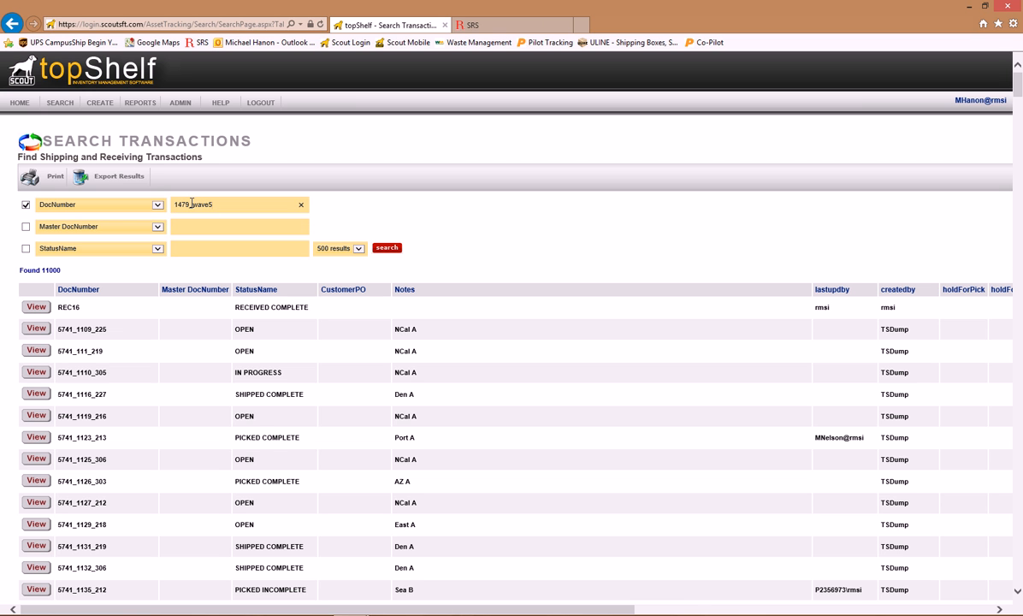
key("Return")
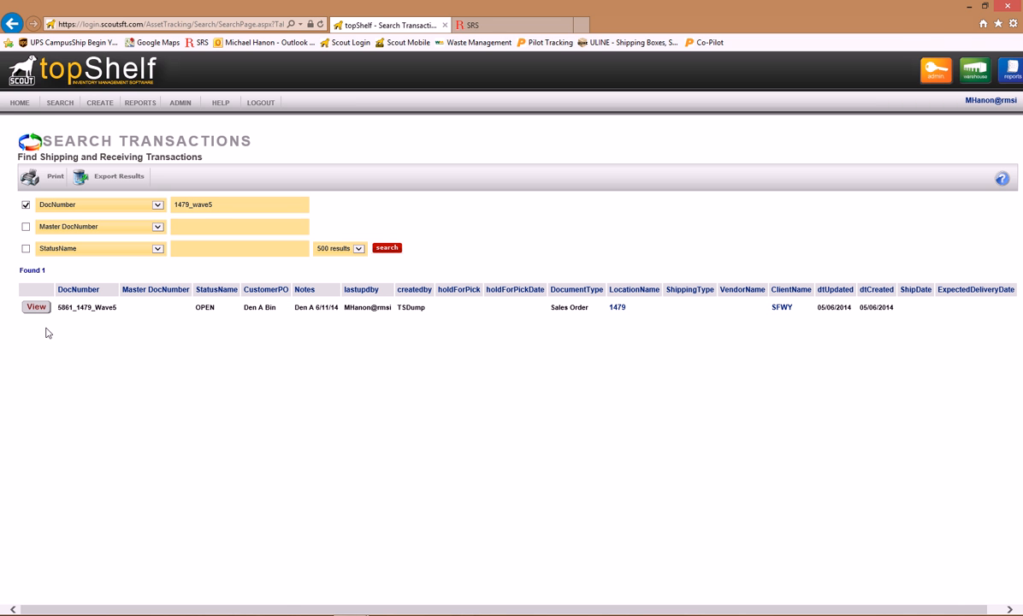
left_click(37, 309)
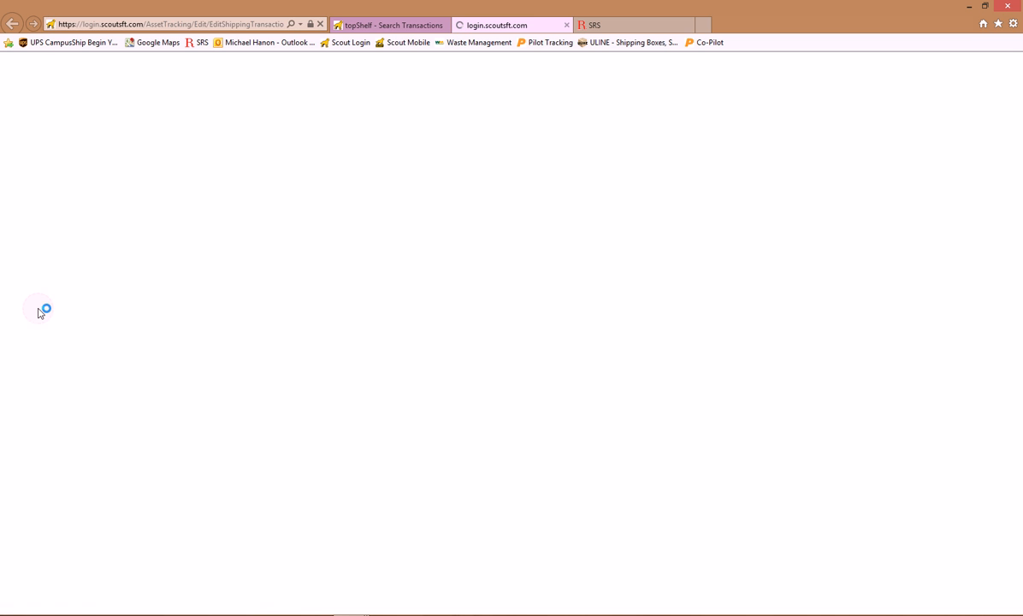
Select Madix 3'x12" Wht as the part for a new line in the shipping transaction
scroll(623, 224, "down", 10)
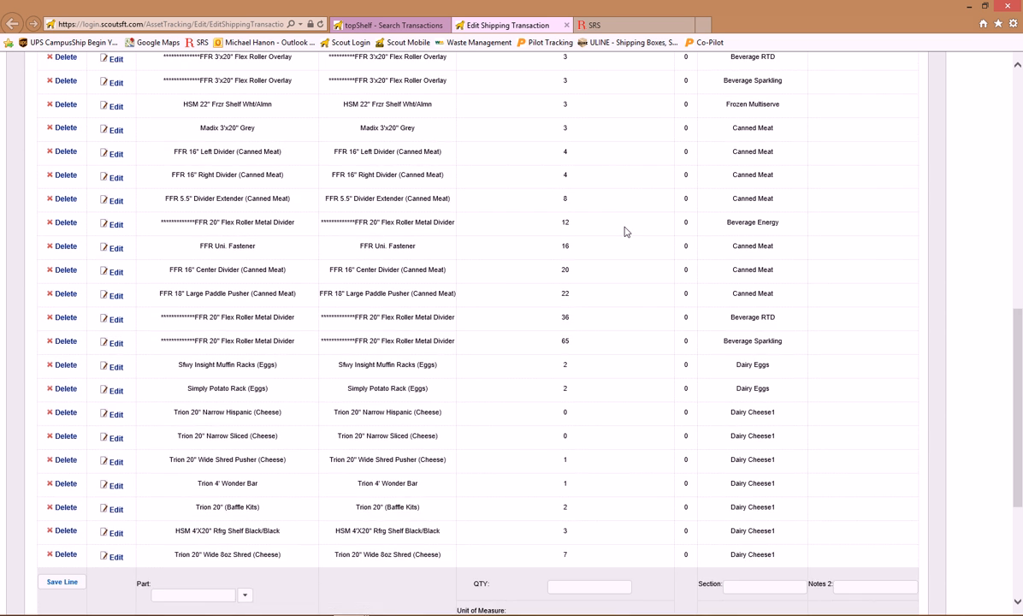
left_click(199, 350)
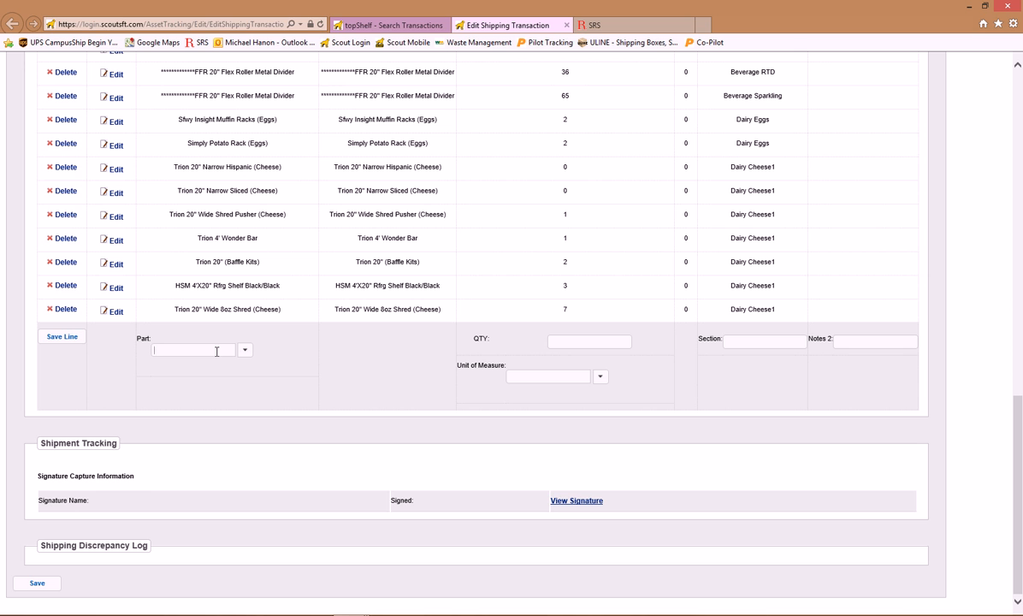
type("madix 3'x12")
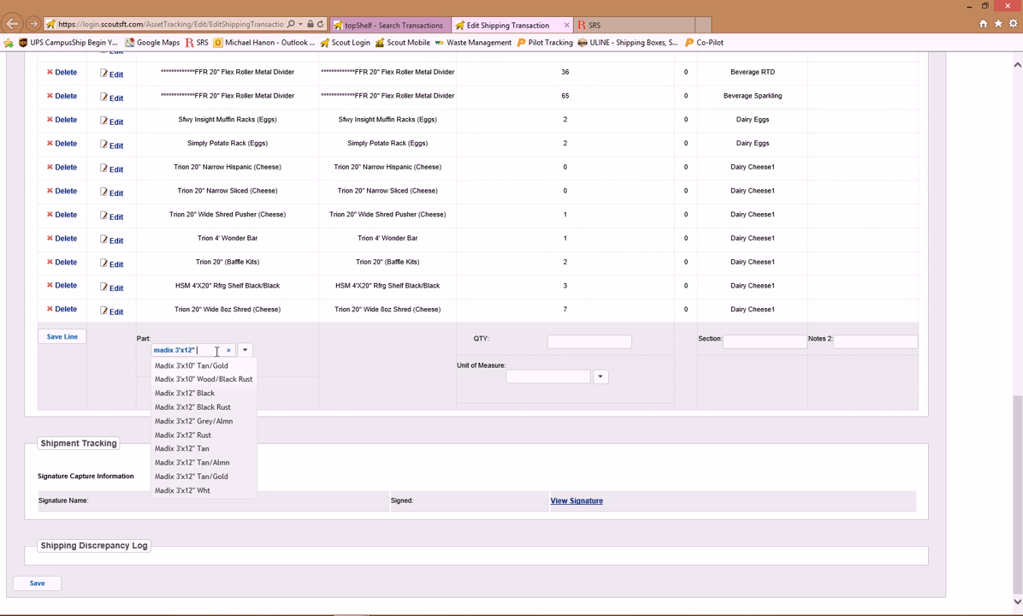
type("wh")
left_click(207, 365)
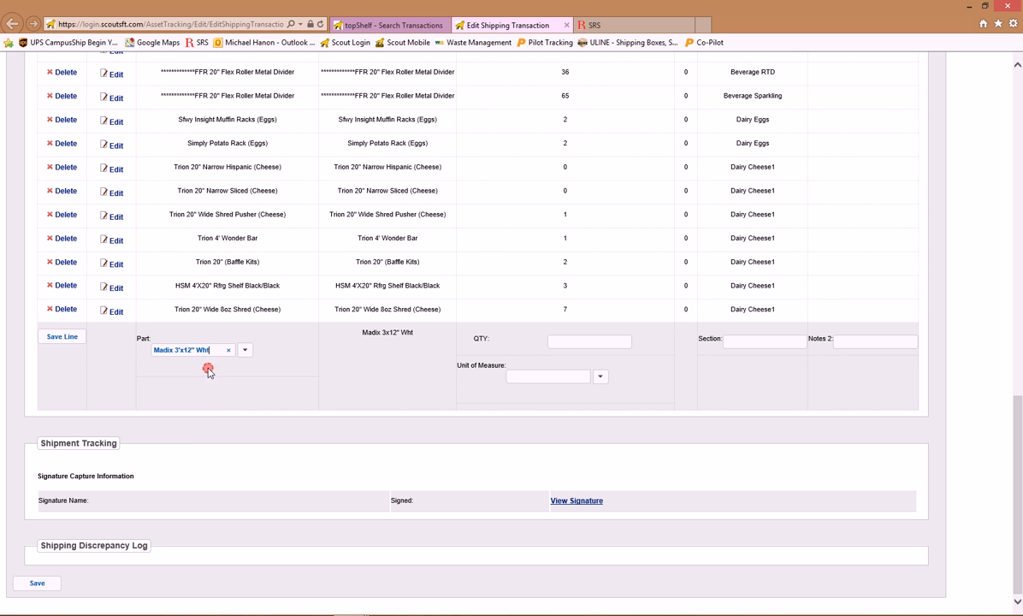
Enter quantity 2 and section Digestive Clean Up for the Madix 3'x12" Wht line
left_click(606, 343)
left_click(552, 341)
type("2")
left_click(735, 341)
type("Digestive Clean U")
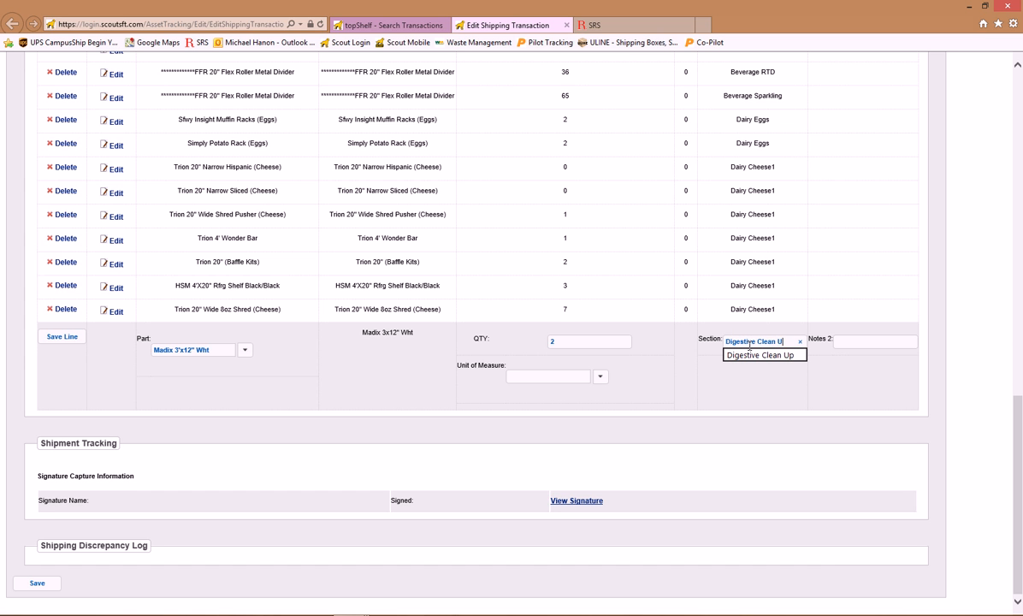
left_click(753, 354)
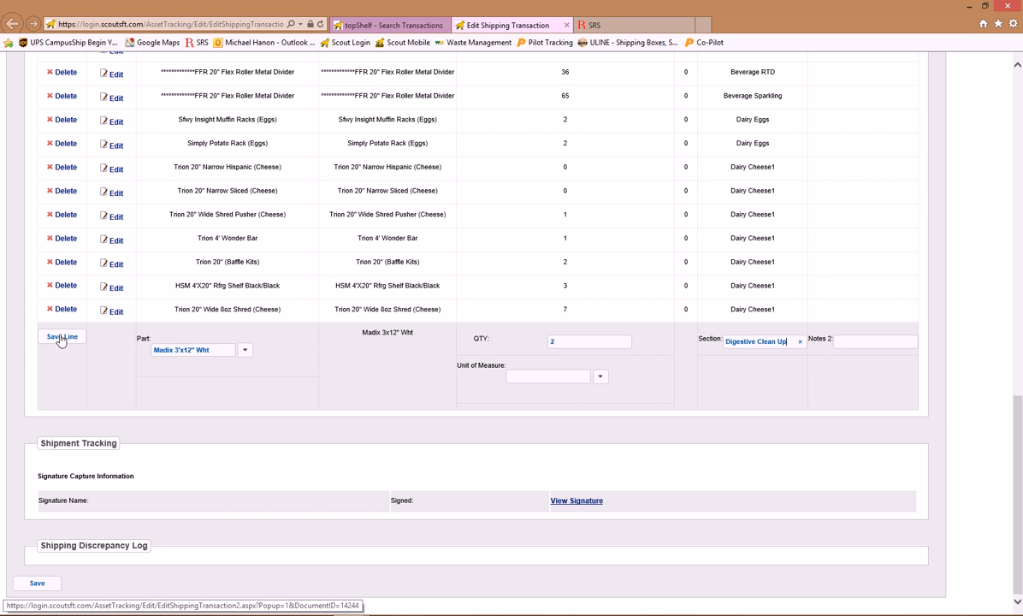
Check the section wording of the Madix shelf line and save the line to the shipping transaction
left_click_drag(786, 342, 729, 347)
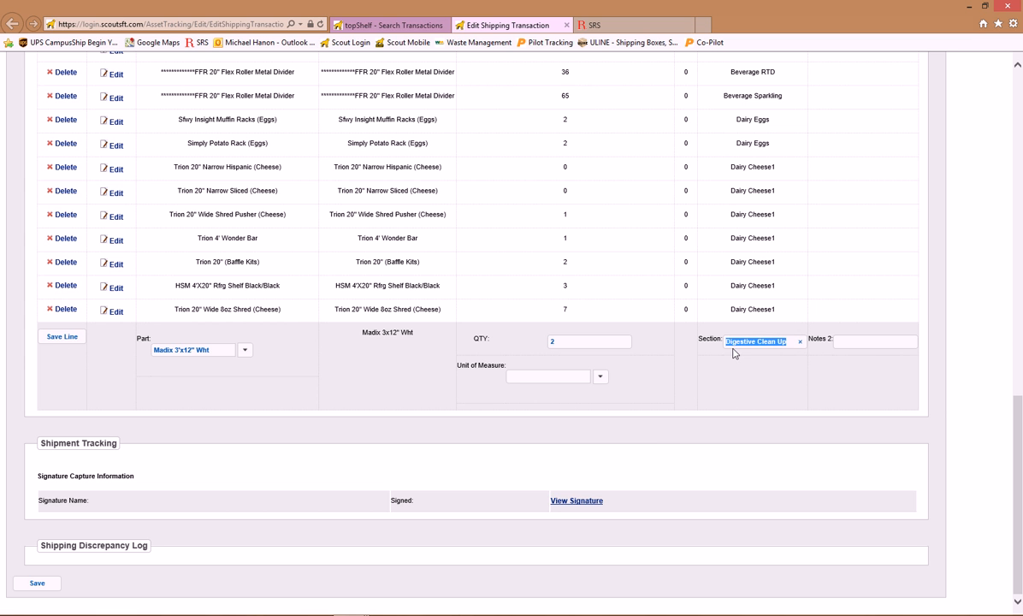
left_click(786, 343)
double_click(785, 343)
left_click(783, 372)
left_click_drag(786, 343, 759, 345)
left_click(767, 370)
left_click(62, 336)
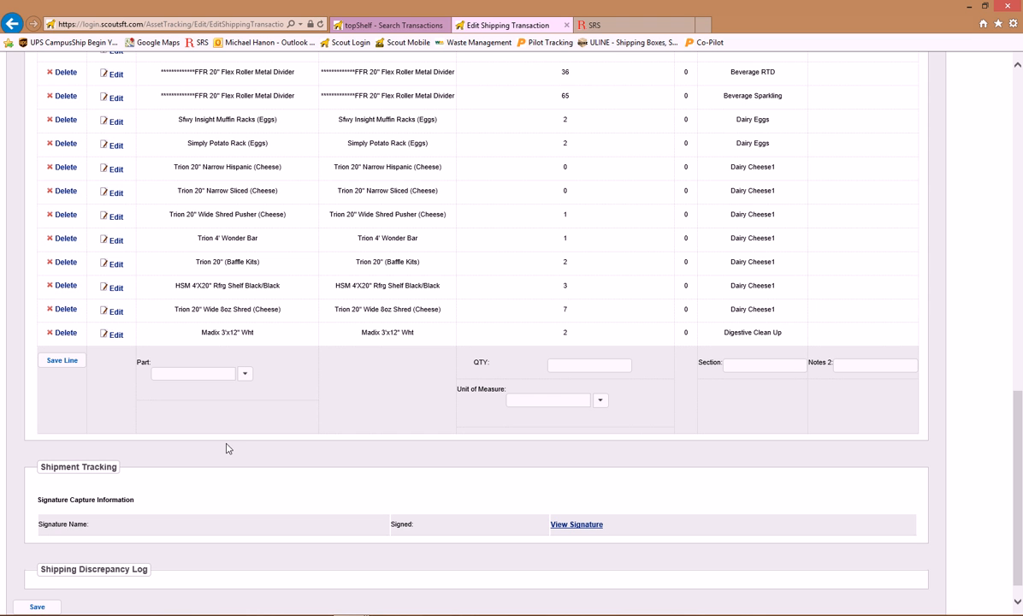
Check the Foils / Gravy request in SRS and choose FFR 3'x1.75" Fence (Foils) as the part for another shipping line
left_click(603, 26)
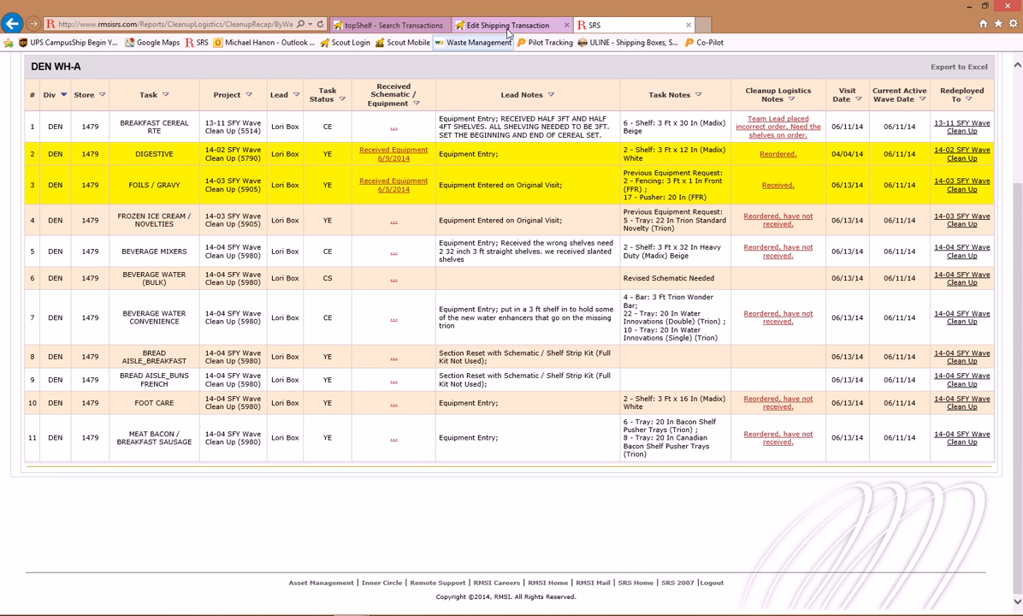
left_click(470, 29)
left_click(191, 375)
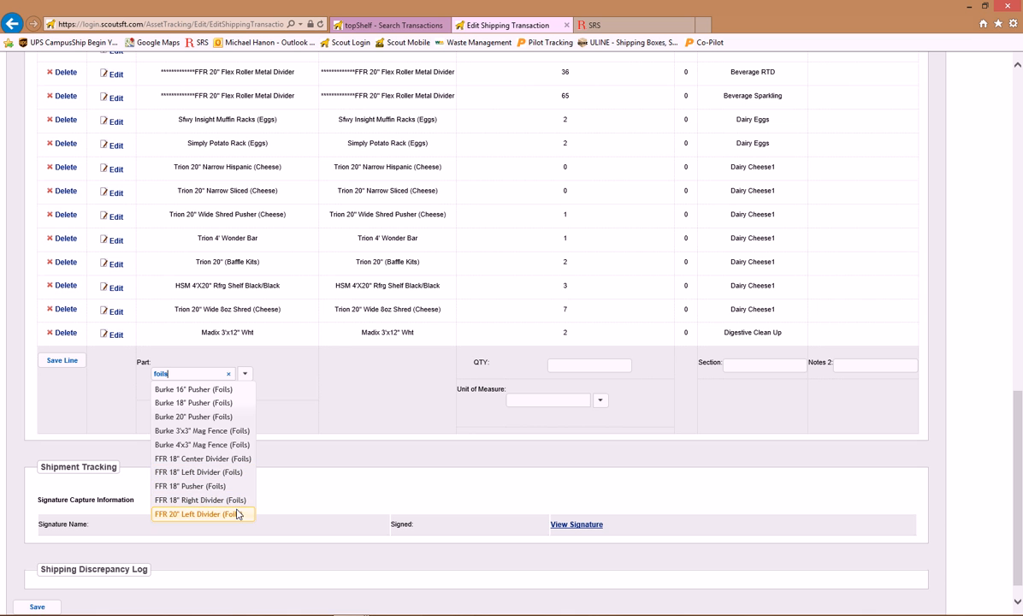
left_click(176, 374)
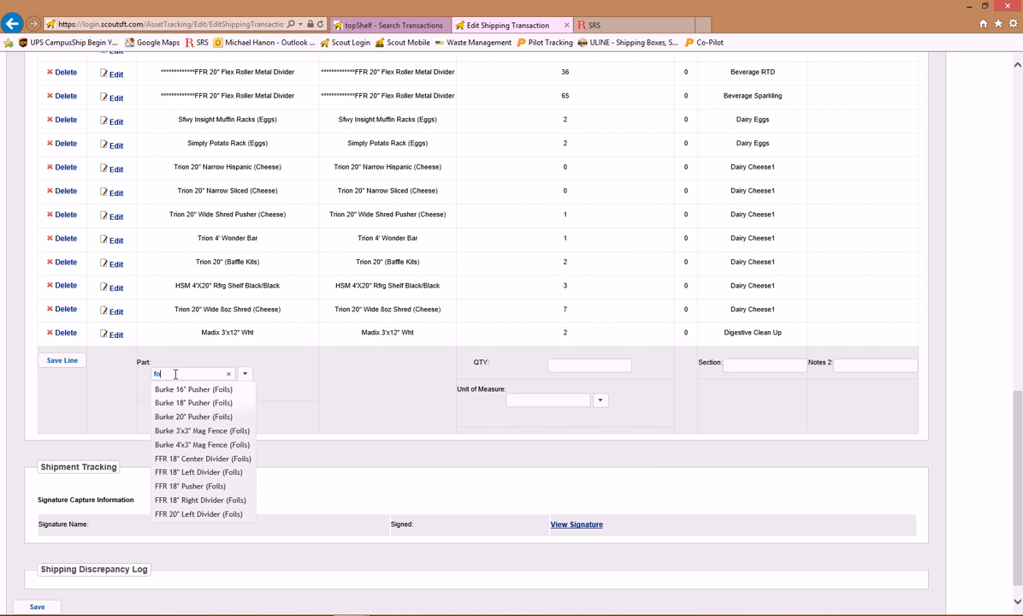
type("t")
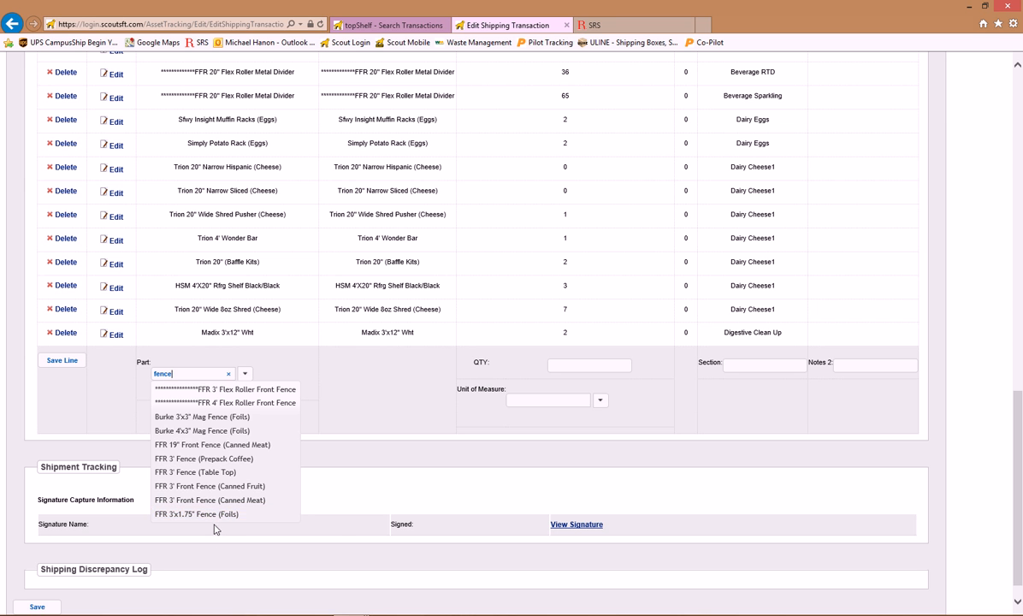
left_click(246, 515)
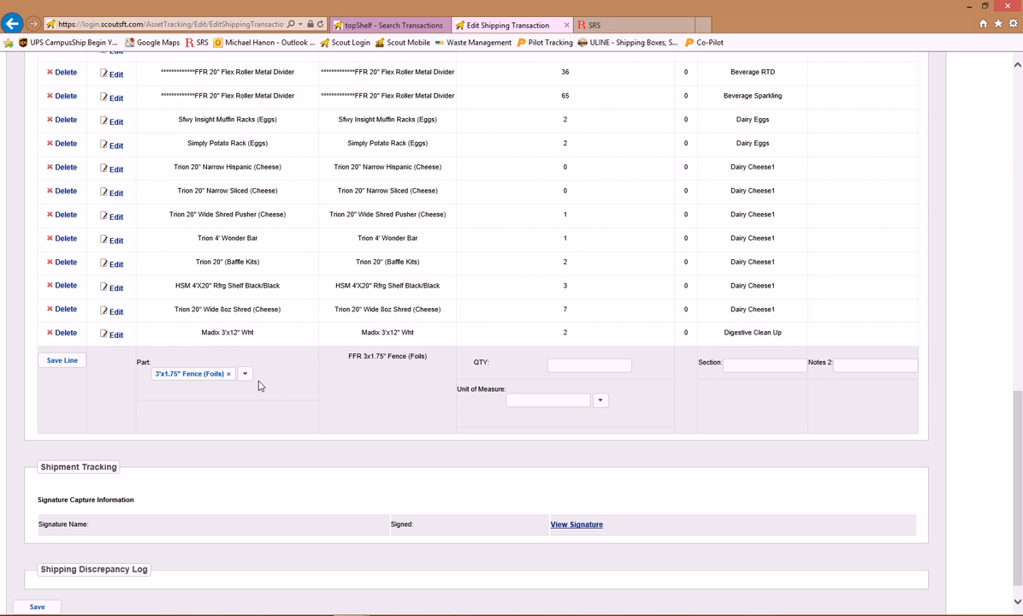
Give the foils fence line quantity 2 and section Foils & Gravy Clean Up, and save the line
left_click(583, 366)
left_click(602, 27)
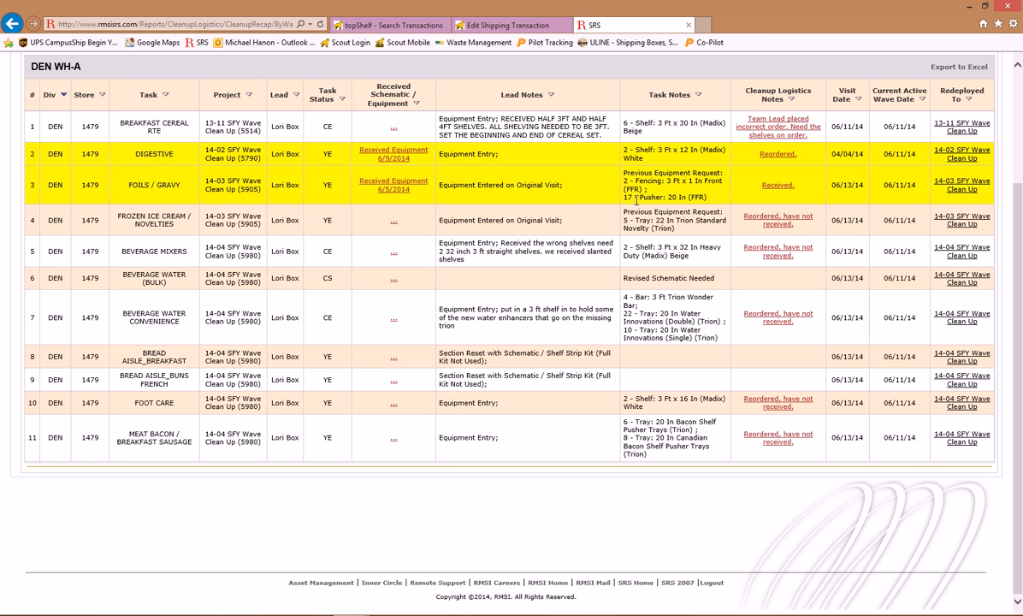
left_click(518, 26)
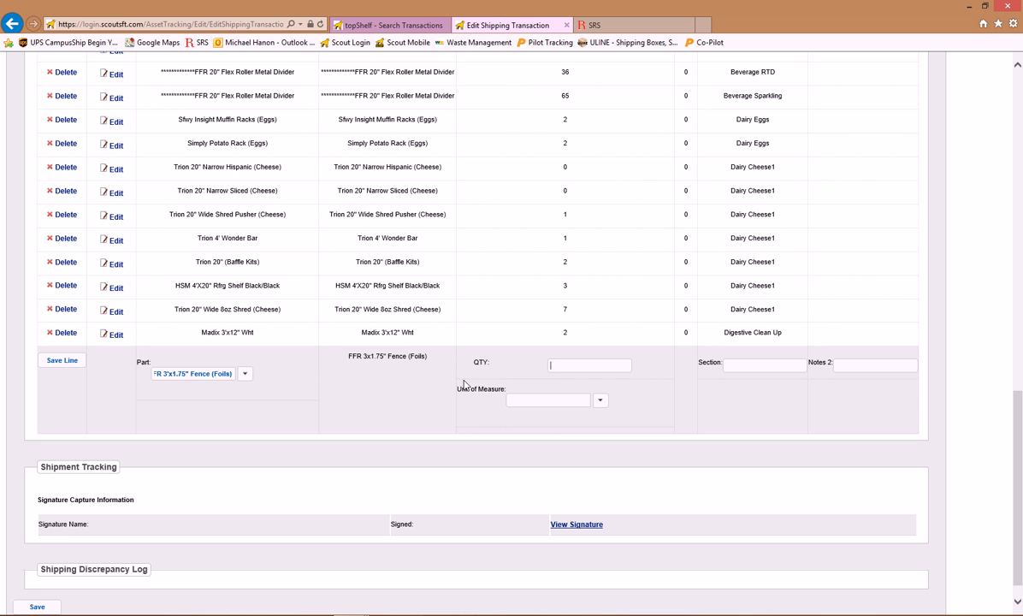
left_click(584, 365)
type("2")
type("p")
left_click(60, 360)
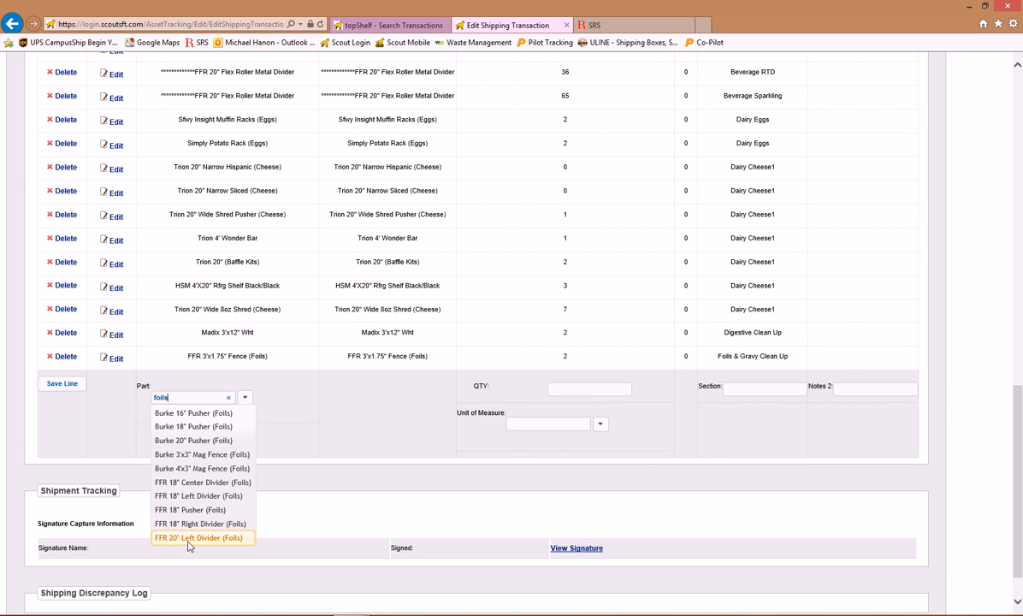
Add a shipping line for part Burke 20" Pusher (Foils) with quantity 17 and save the line
left_click_drag(174, 398, 146, 399)
key("BackSpace")
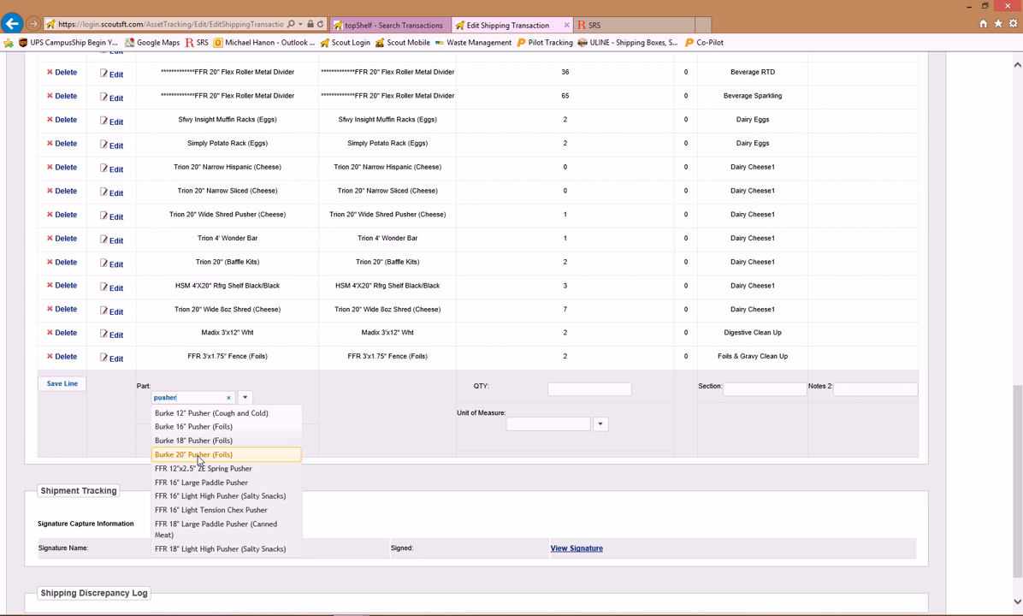
left_click(198, 458)
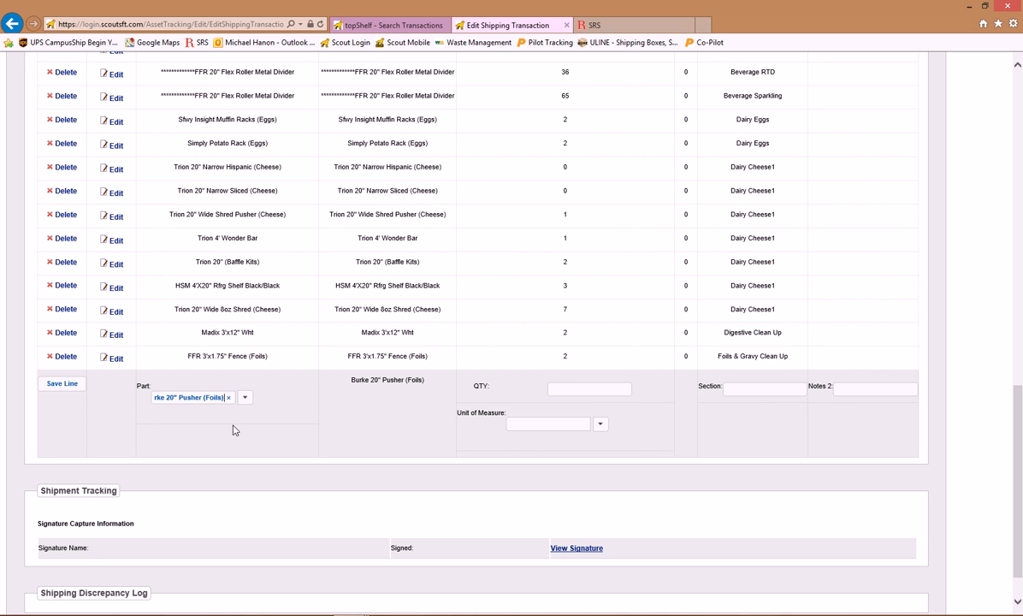
left_click(589, 390)
type("17")
left_click(243, 398)
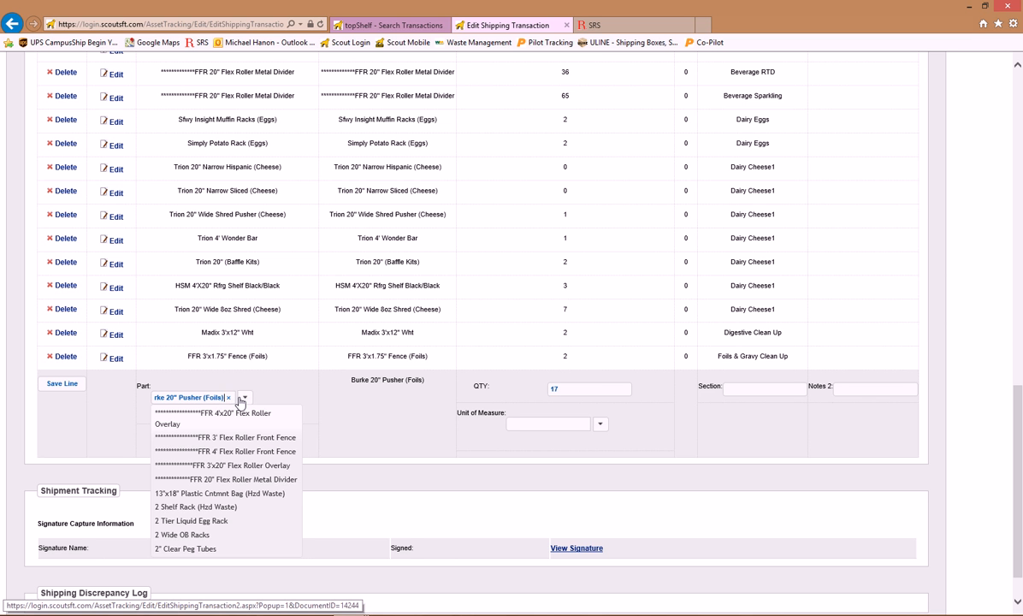
left_click(389, 25)
mouse_move(90, 102)
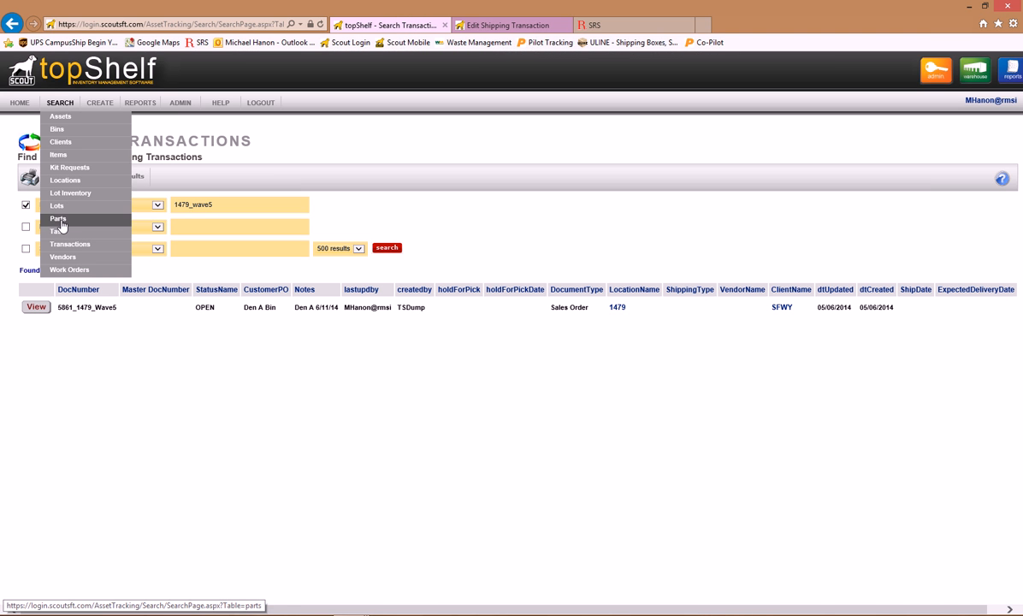
left_click(479, 24)
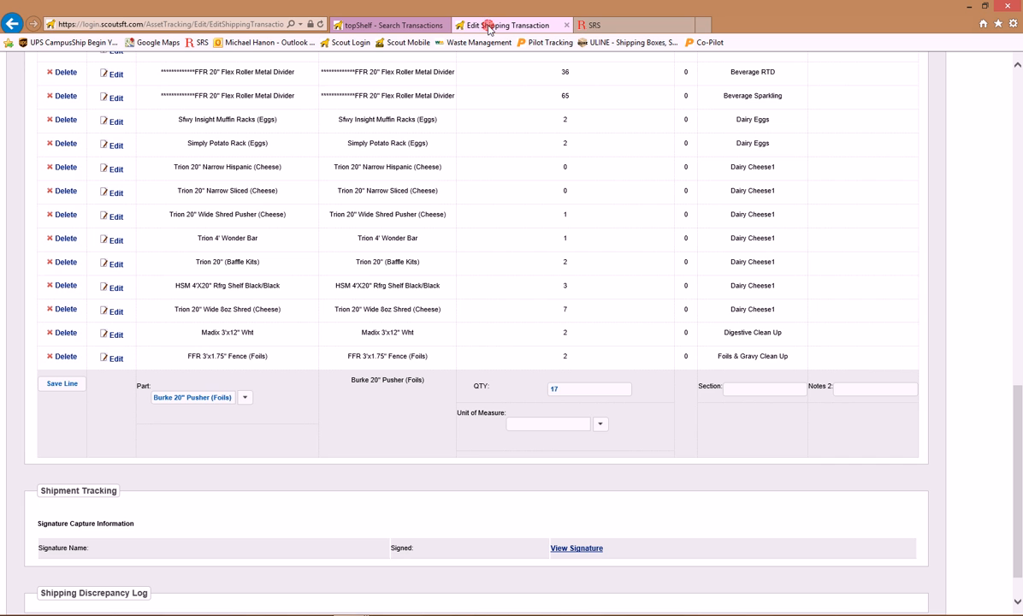
left_click(202, 412)
left_click(73, 386)
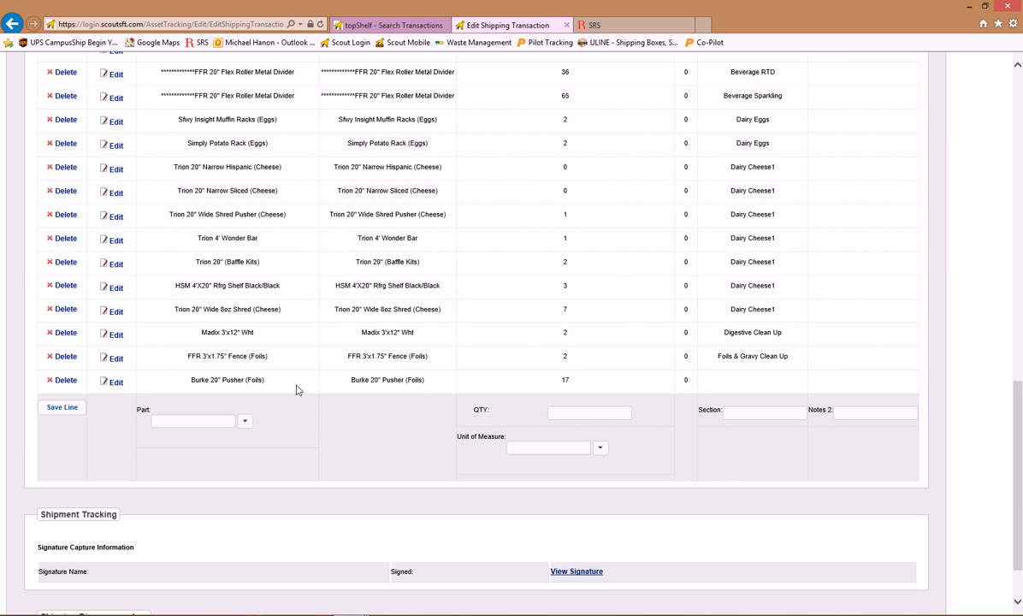
Set the section of the Burke 20" Pusher (Foils) line to Foils & Gravy Clean Up and save the edit
left_click(112, 358)
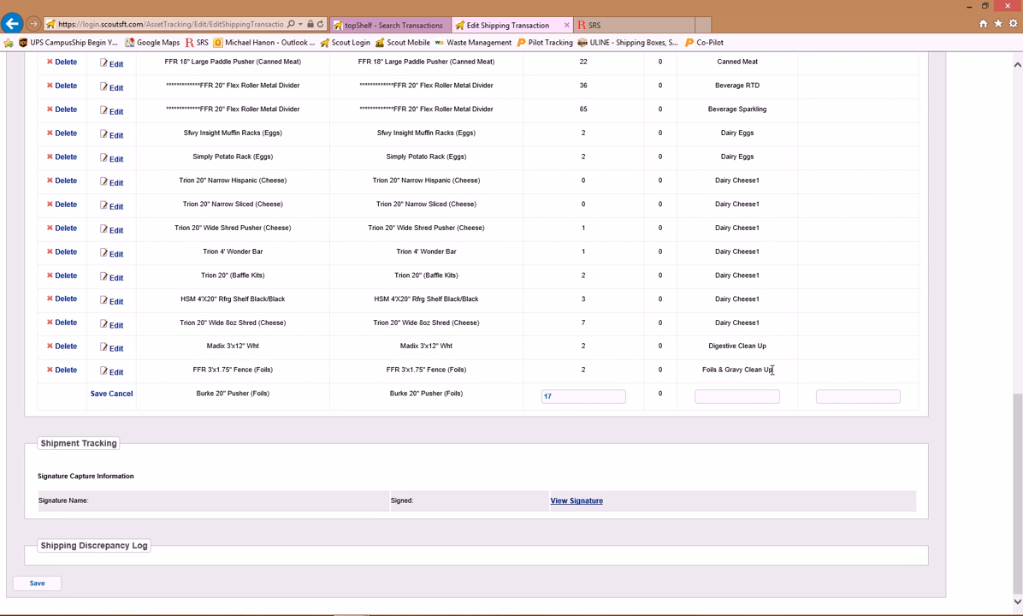
left_click_drag(770, 370, 709, 373)
key("ctrl+c")
left_click(738, 396)
key("ctrl+v")
left_click(98, 393)
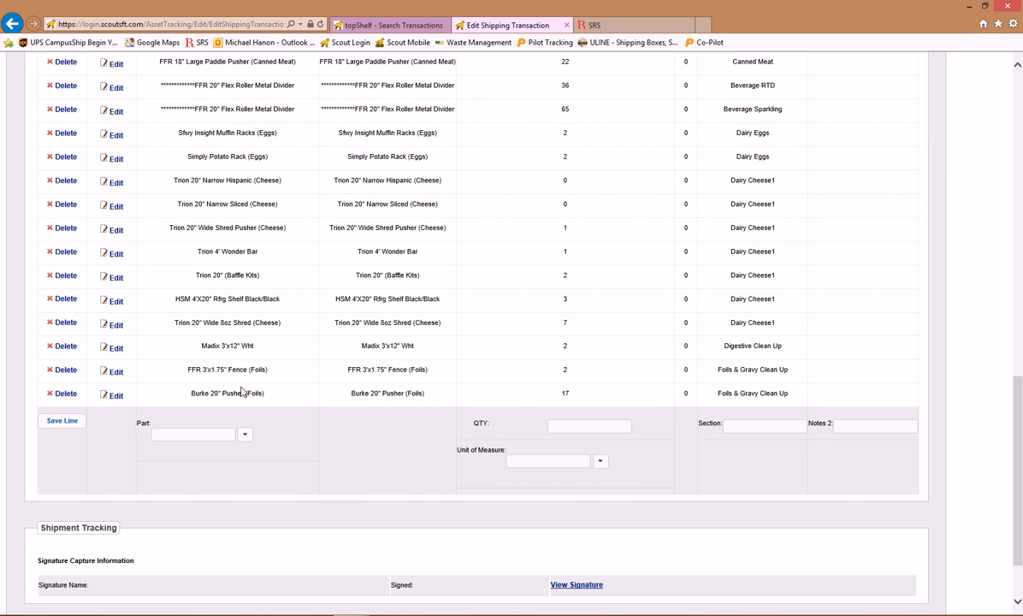
Check the section wording on the Madix shelf, FFR fence and Burke pusher lines of the shipping transaction
left_click_drag(785, 348, 726, 345)
left_click_drag(791, 373, 724, 363)
left_click_drag(788, 395, 725, 400)
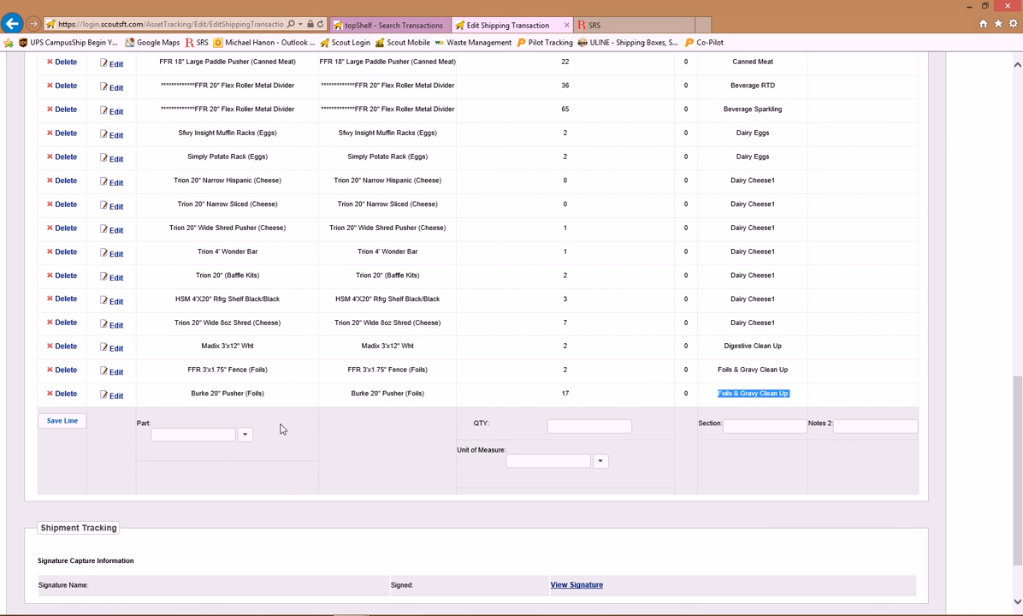
scroll(644, 301, "up", 15)
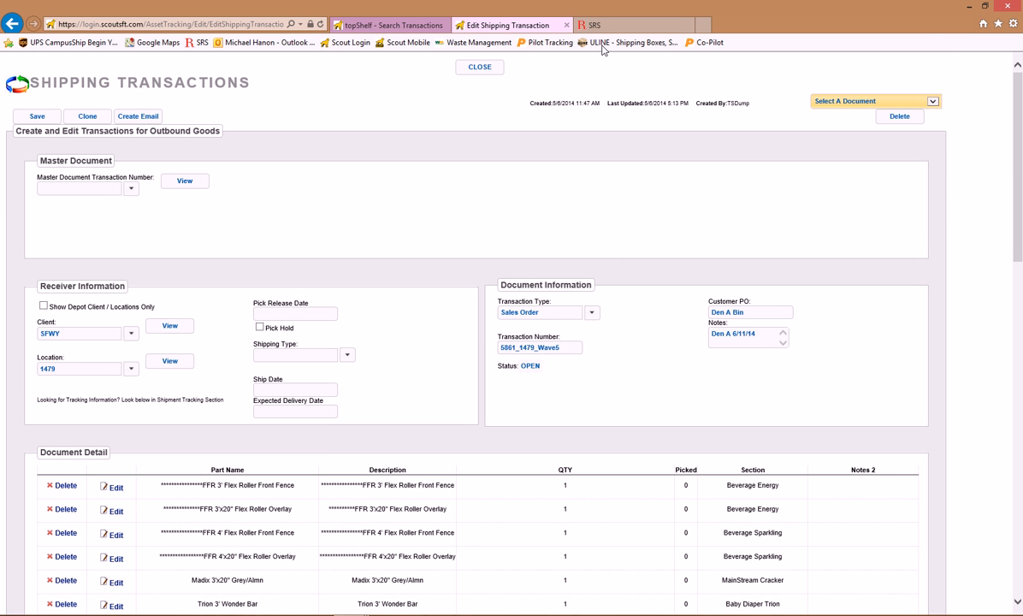
Switch to the SRS Cleanup Recap, clear the Digestive and Foils / Gravy row highlights, and review their cleanup logistics notes
left_click(598, 25)
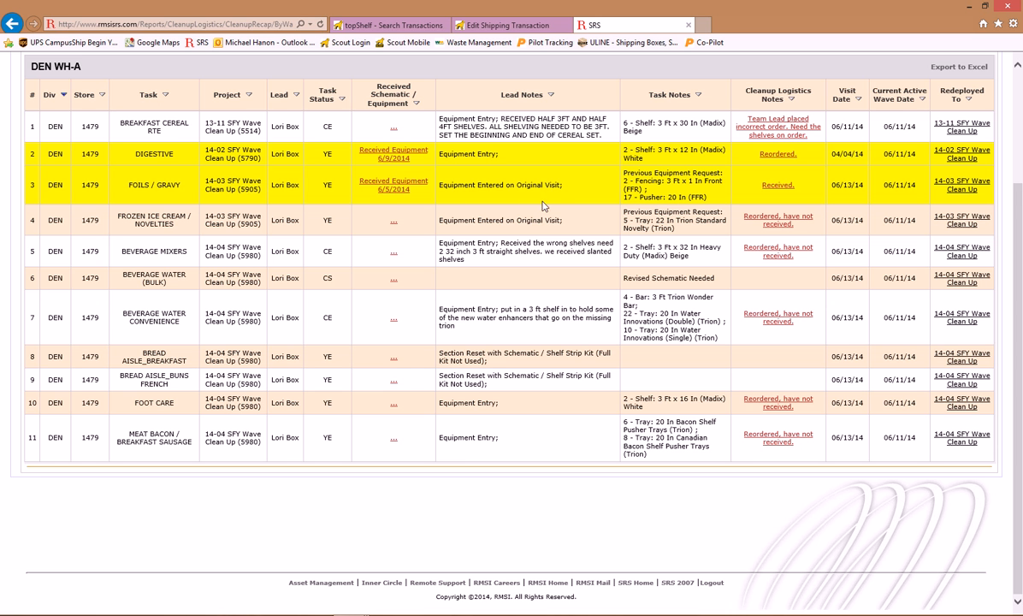
left_click(572, 176)
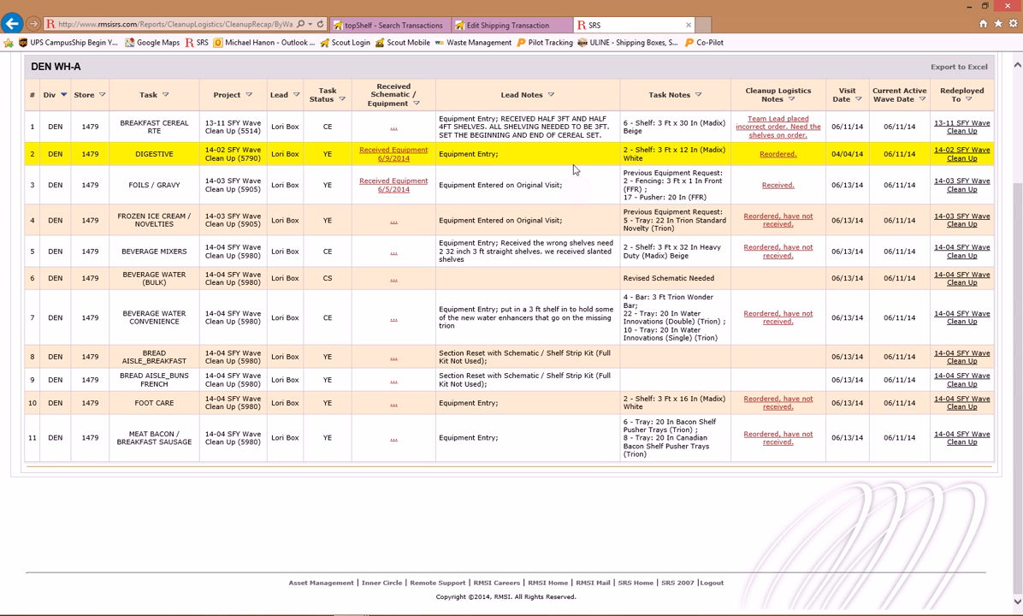
left_click(537, 152)
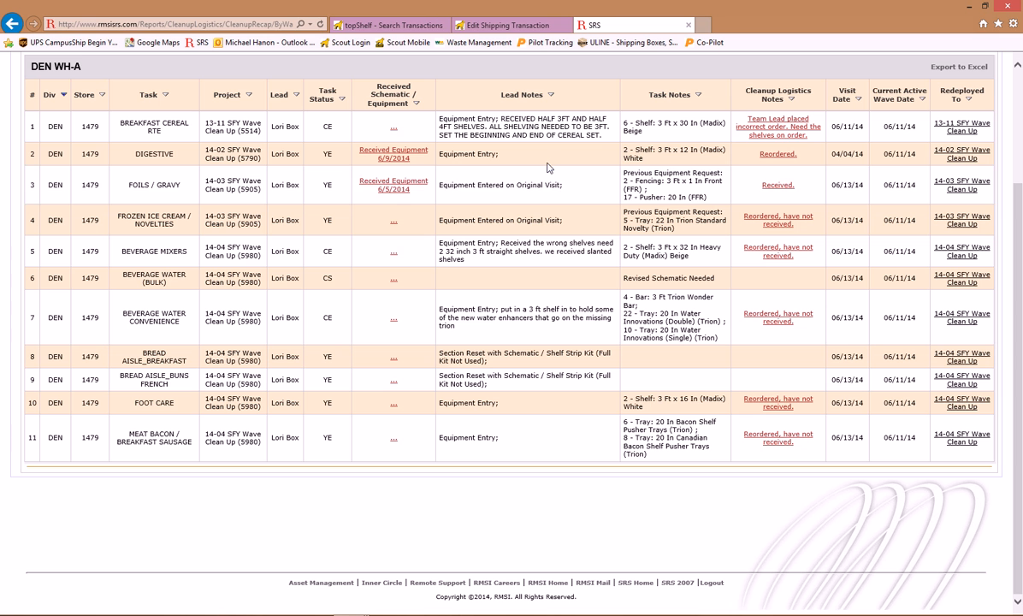
left_click(779, 154)
left_click_drag(800, 155, 757, 155)
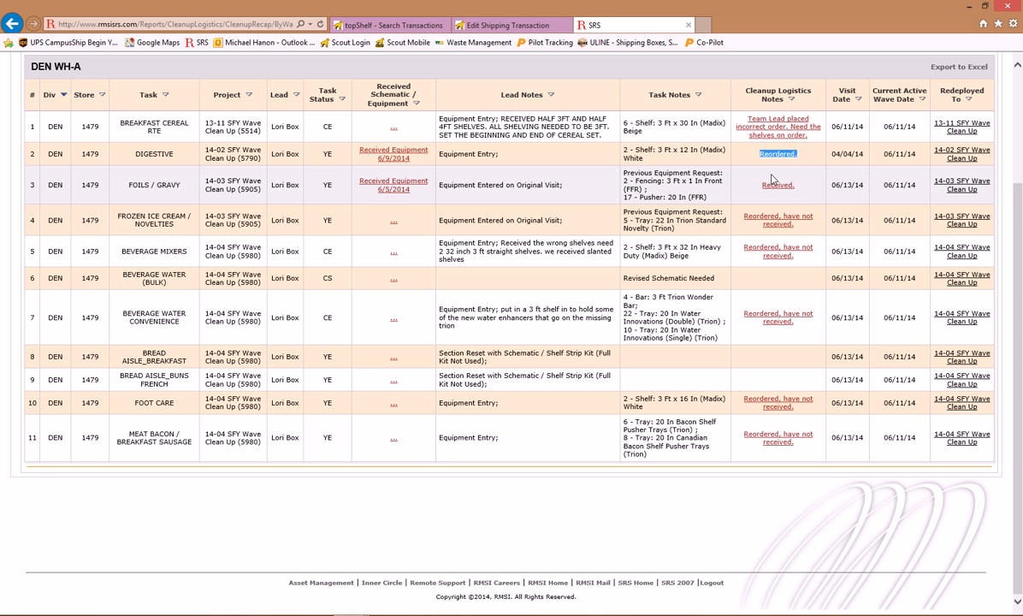
left_click_drag(800, 184, 758, 183)
left_click(804, 186)
left_click_drag(800, 155, 741, 157)
left_click(802, 156)
left_click(813, 165)
Open the Digestive task's redeployed visit, add the cleanup logistics note "Sent wave 5, 6/9/2014.", and return to the recap
left_click(961, 157)
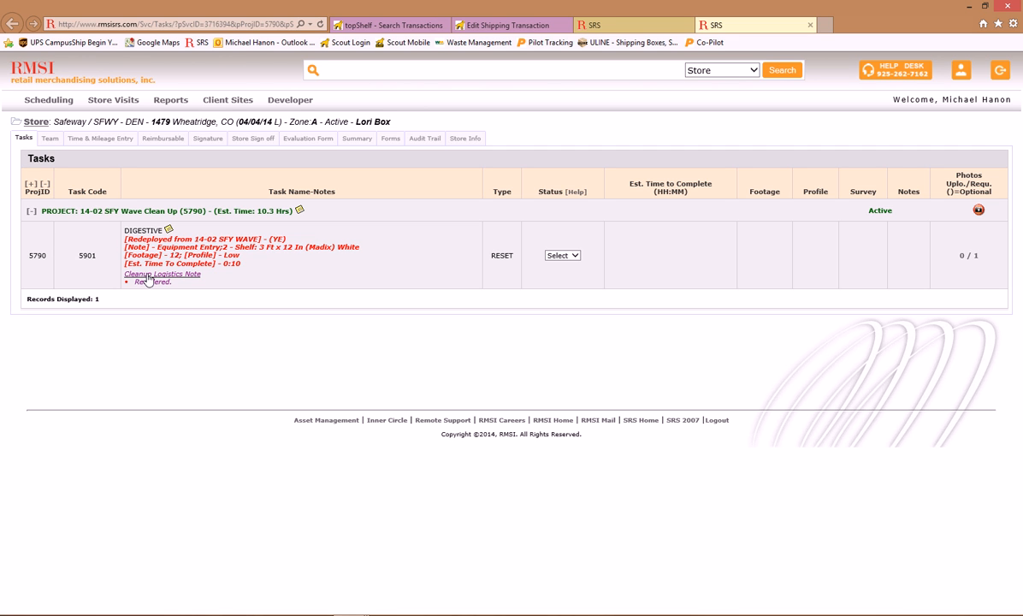
left_click(182, 273)
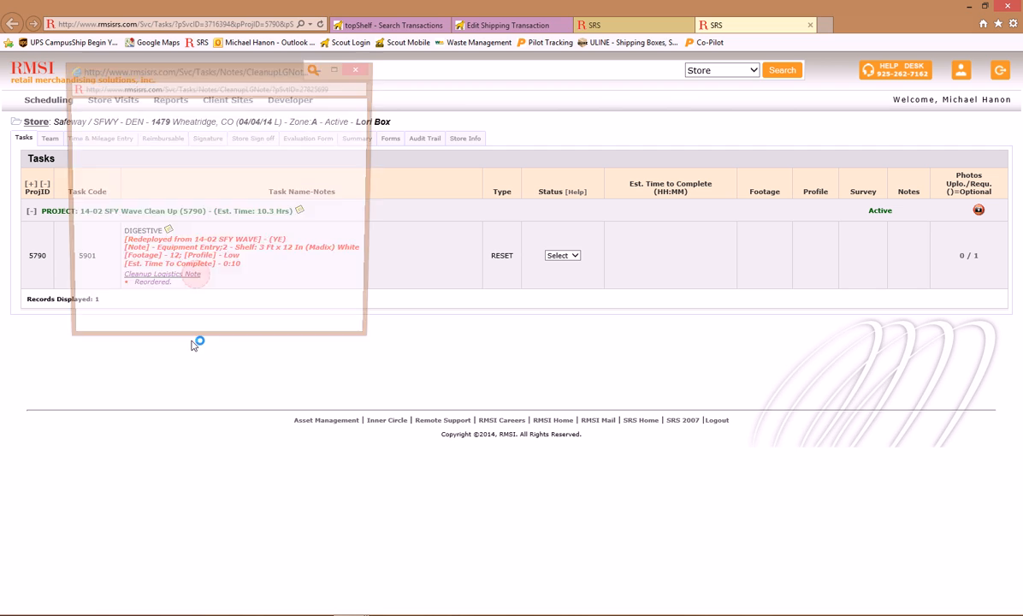
left_click(206, 178)
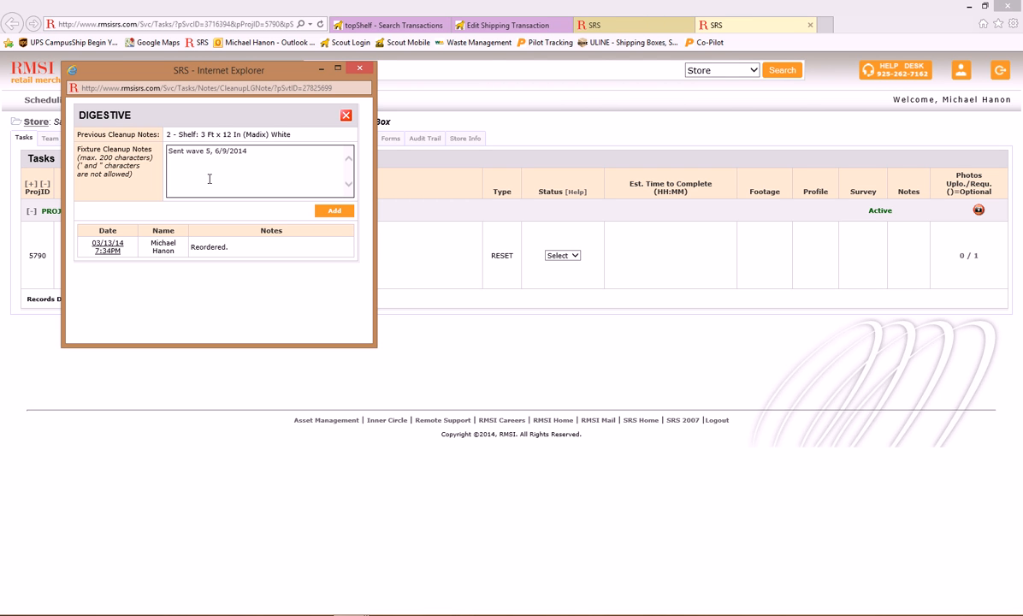
left_click_drag(253, 155, 158, 163)
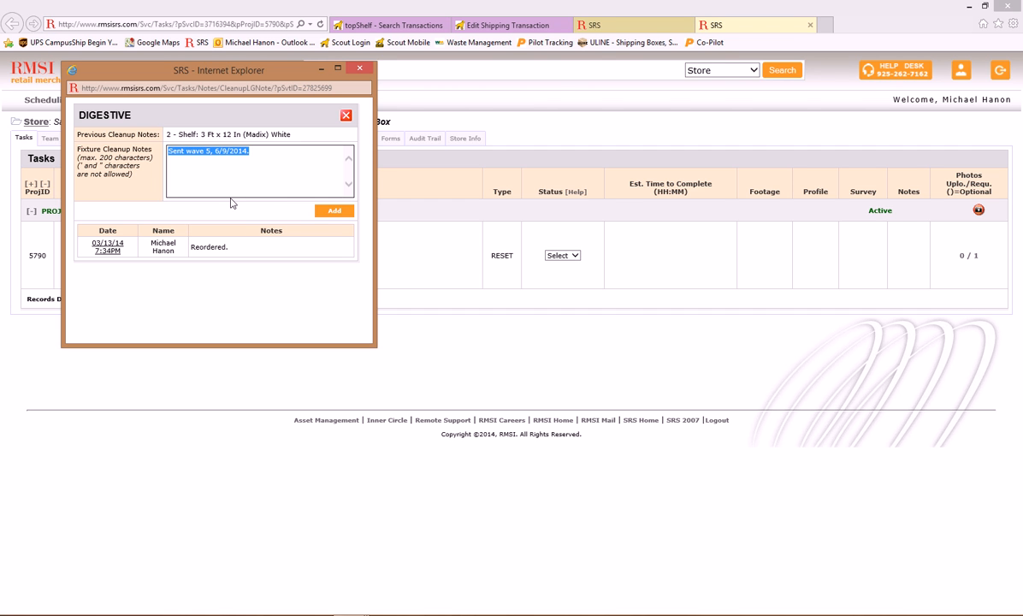
left_click(332, 211)
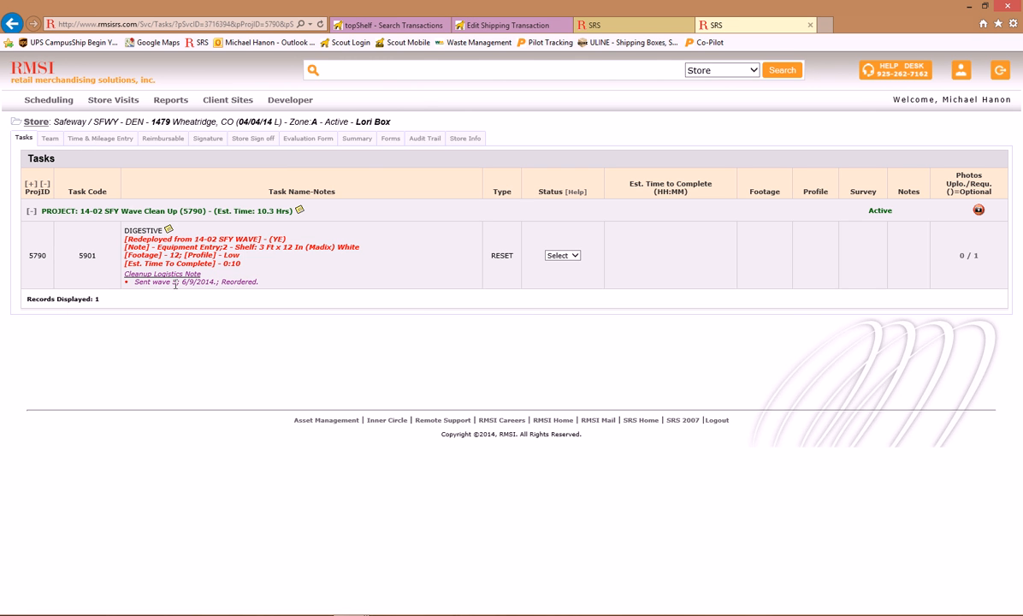
left_click(810, 25)
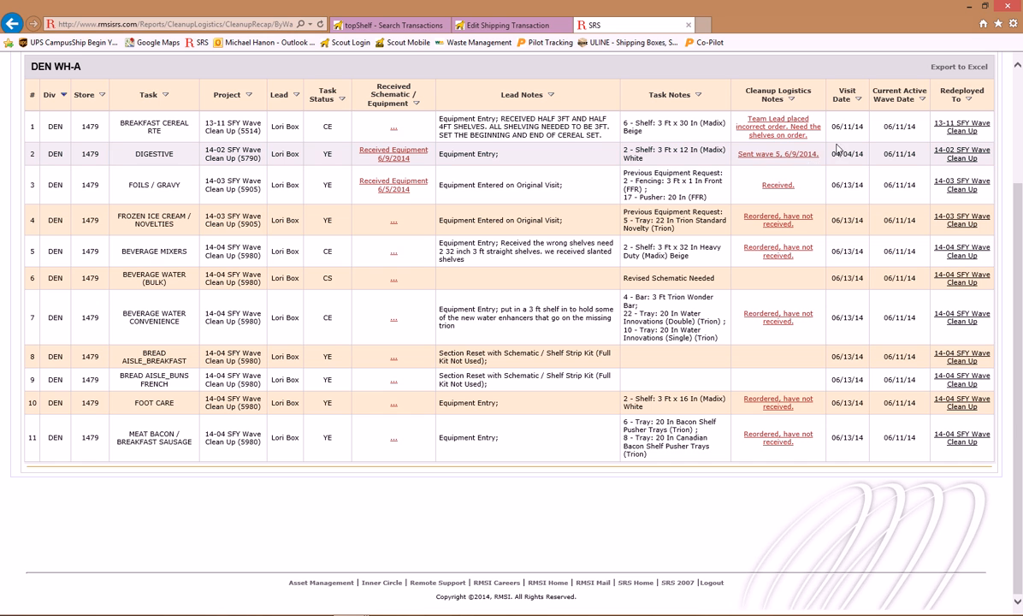
Copy the Digestive note "Sent wave 5, 6/9/2014." and add it as the cleanup logistics note of the redeployed Foils / Gravy task
left_click_drag(819, 154, 703, 159)
key("ctrl+c")
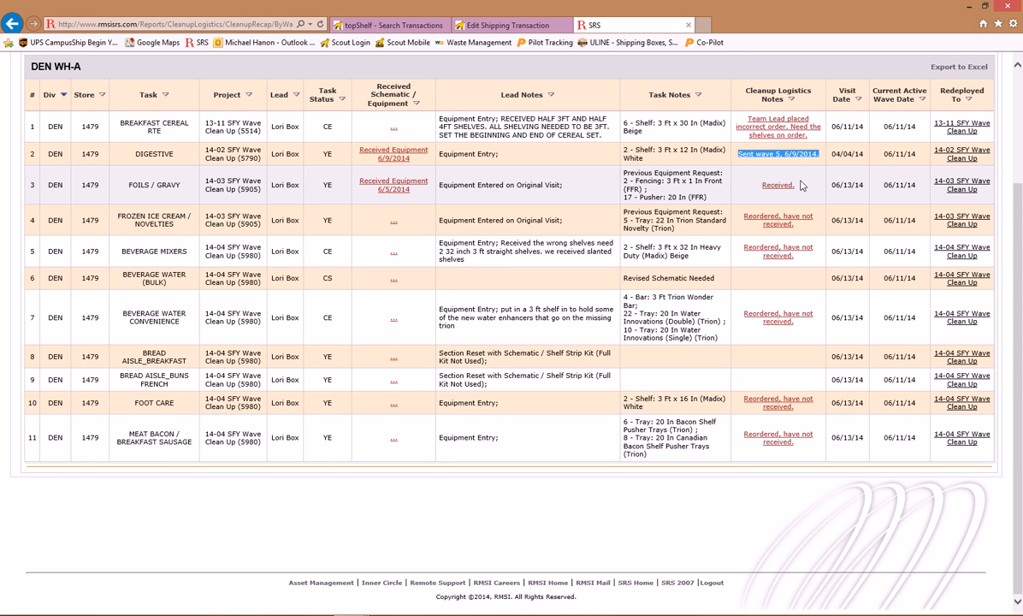
left_click(958, 182)
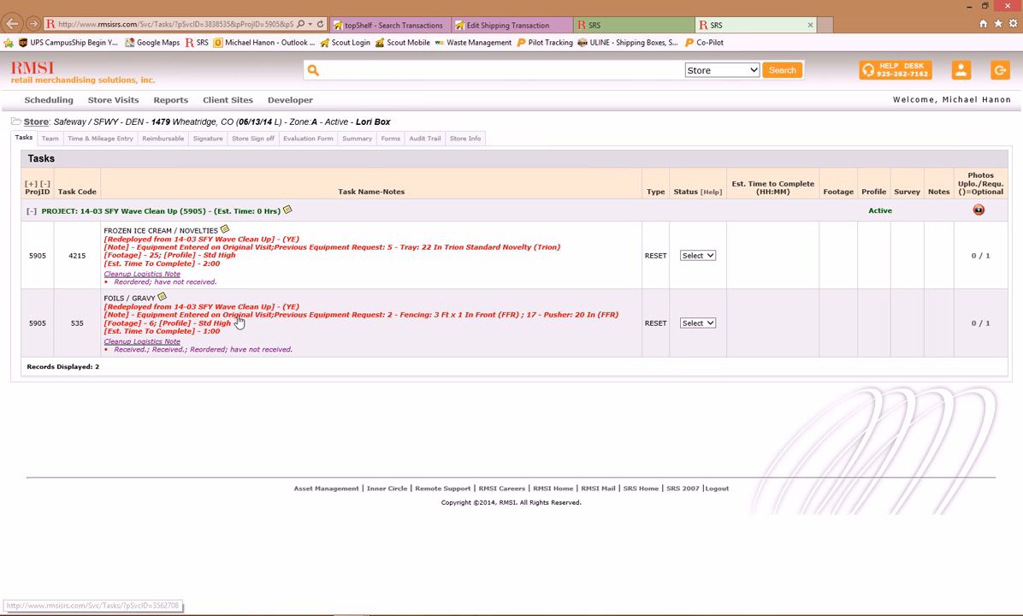
left_click(161, 341)
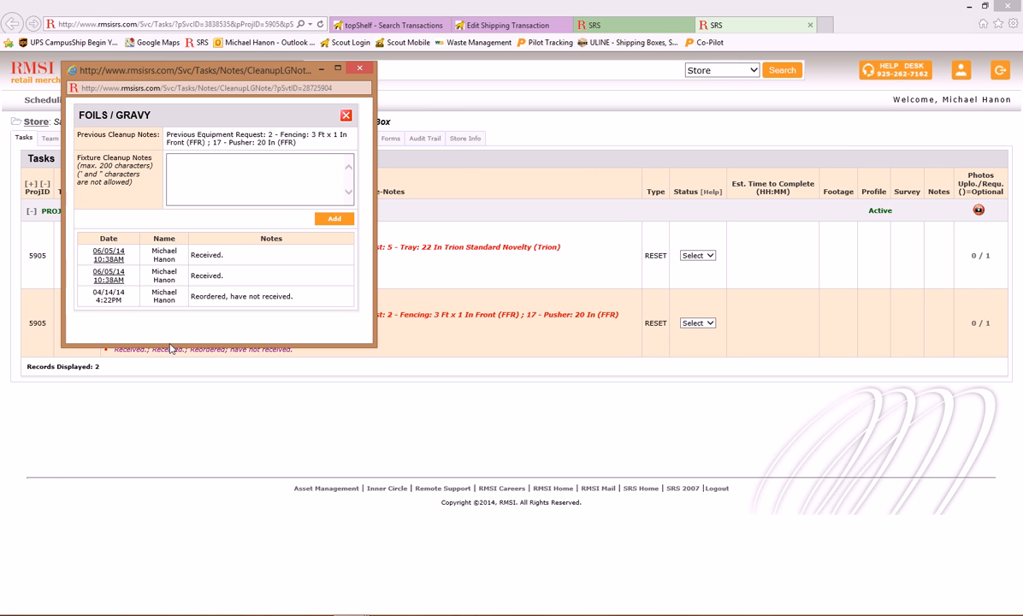
left_click(218, 188)
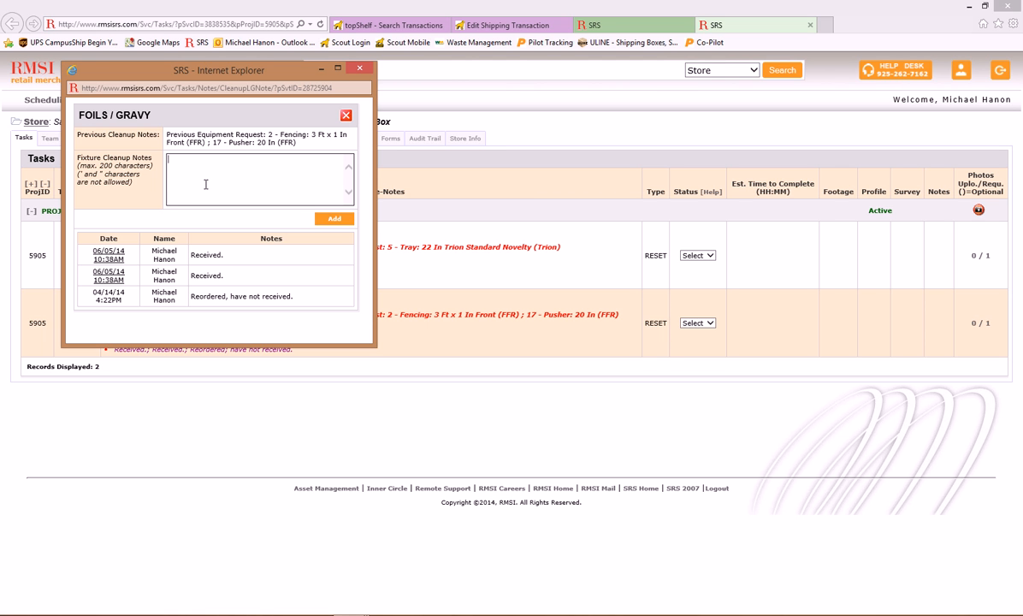
key("ctrl+v")
left_click(335, 218)
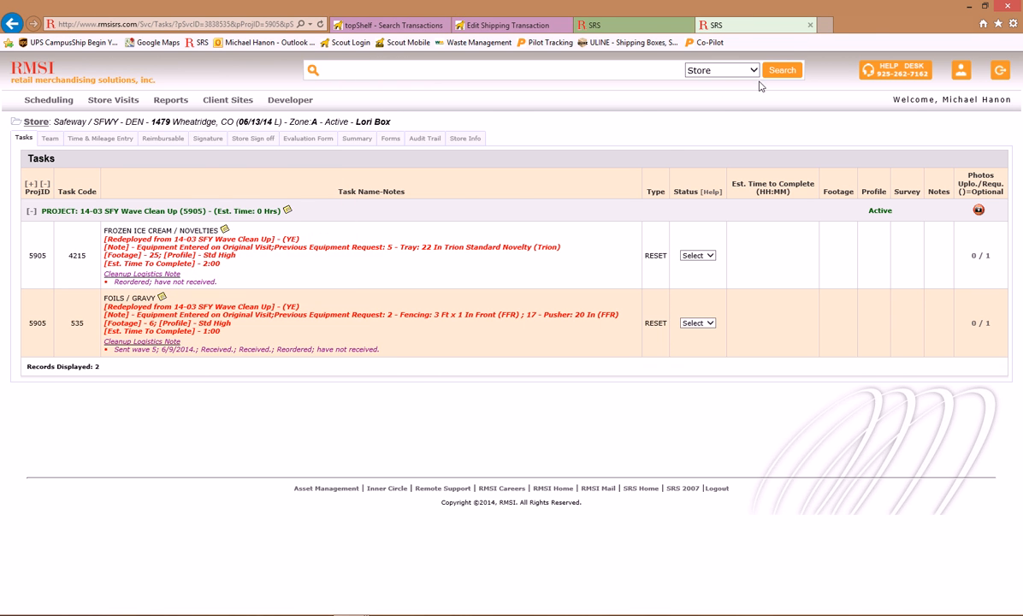
middle_click(761, 26)
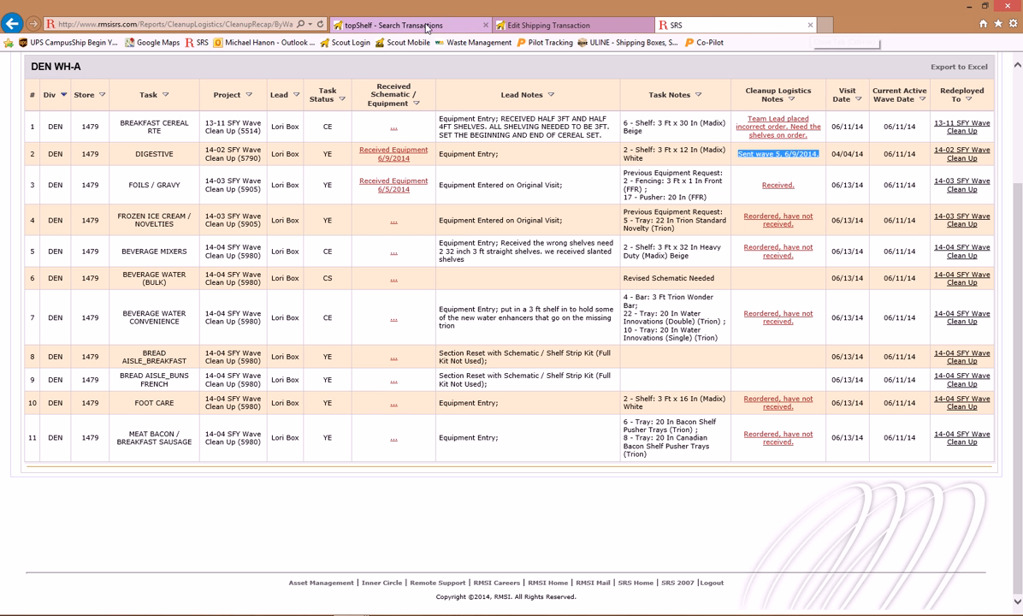
Refresh the Cleanup Recap and check the Foils / Gravy row's logistics note against its received equipment entry
left_click(320, 25)
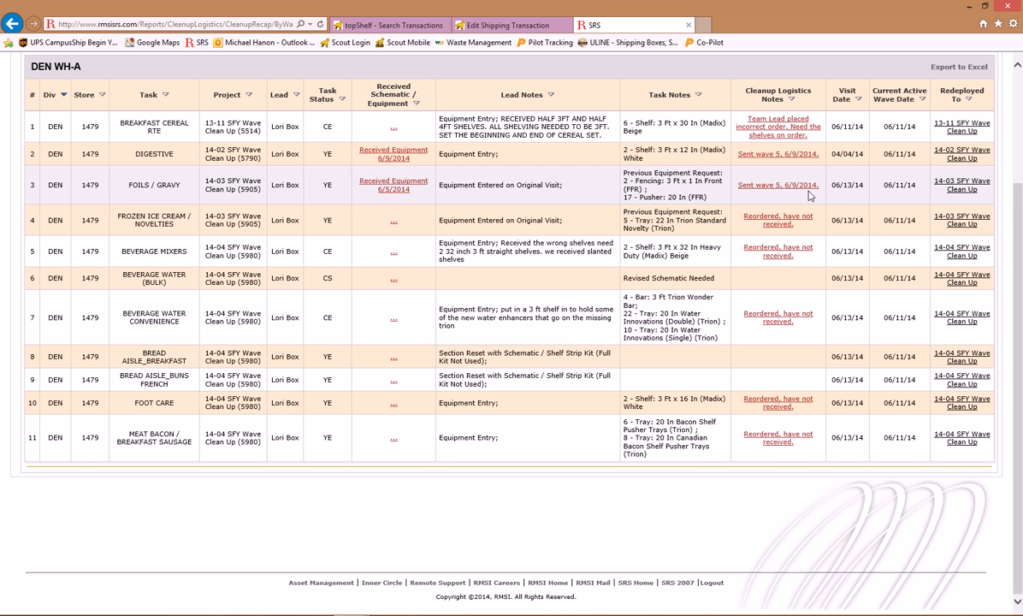
left_click_drag(821, 185, 744, 191)
left_click(744, 198)
left_click_drag(418, 191, 378, 182)
left_click_drag(823, 187, 694, 190)
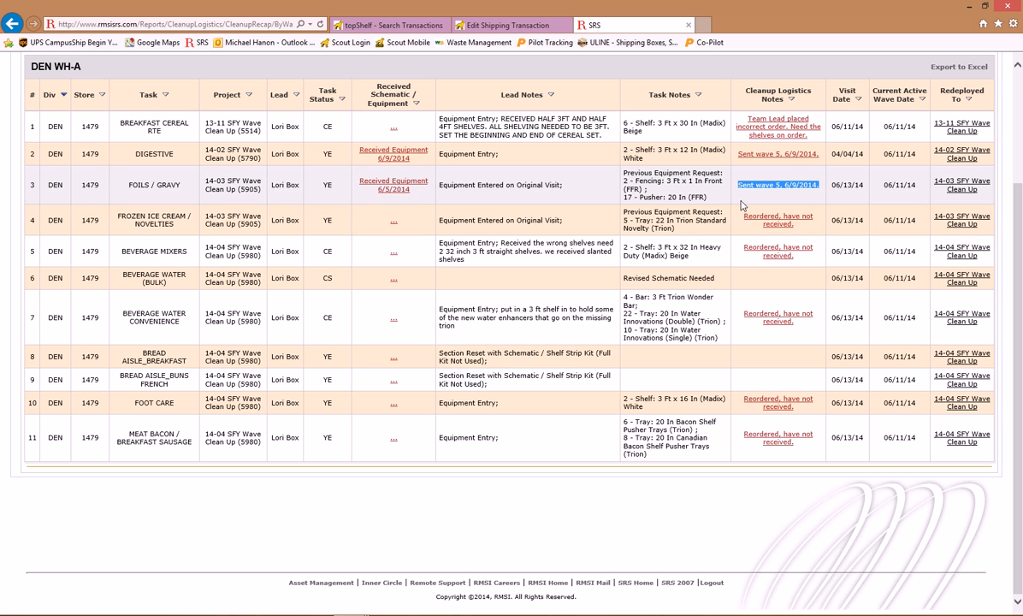
left_click(566, 178)
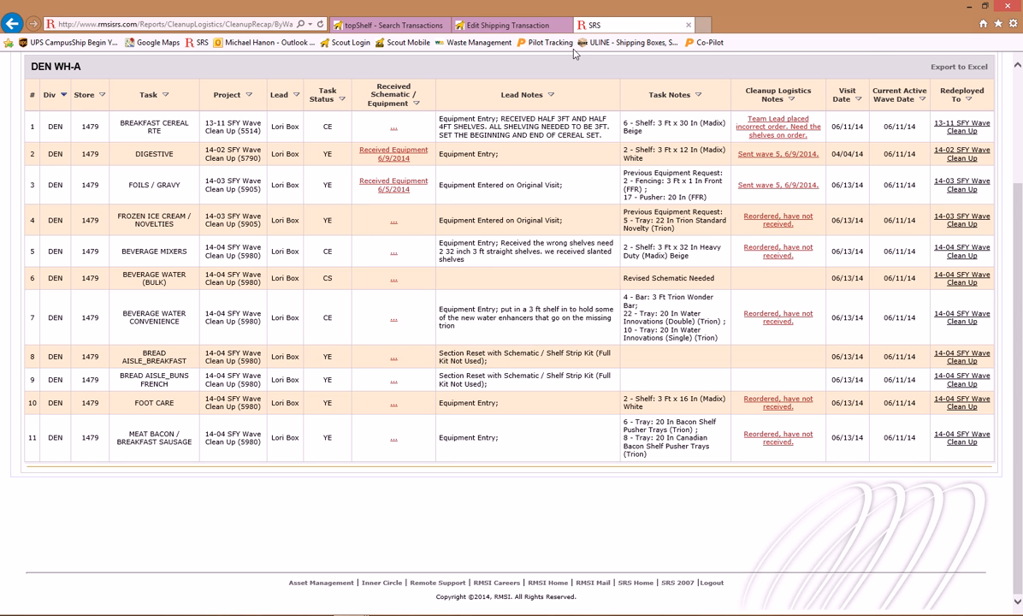
Return to the topShelf shipping transaction and delete the Burke 20" Pusher (Foils) line
left_click(515, 26)
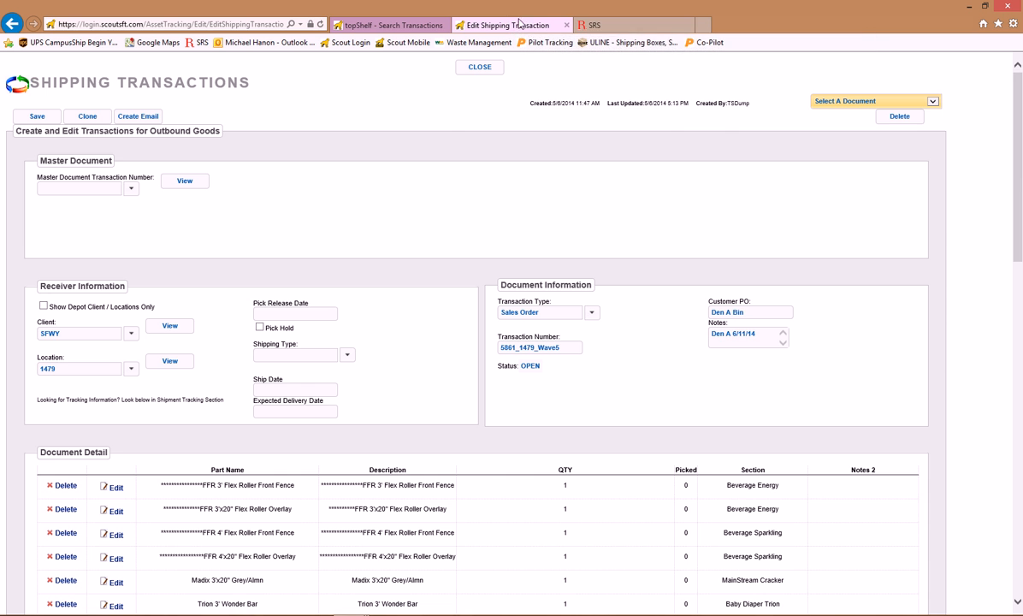
left_click(633, 26)
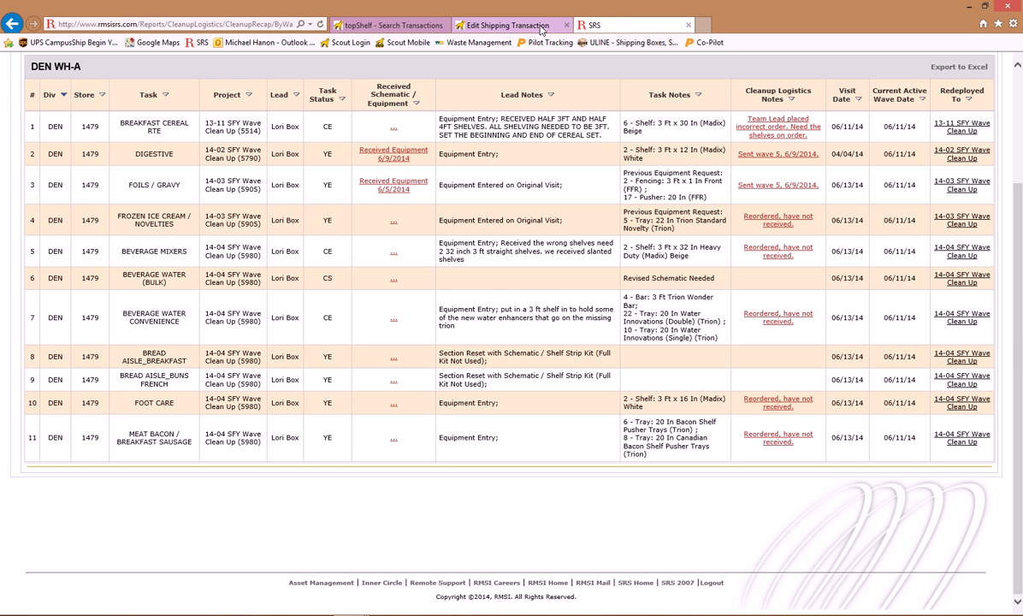
left_click(513, 26)
scroll(394, 278, "down", 1)
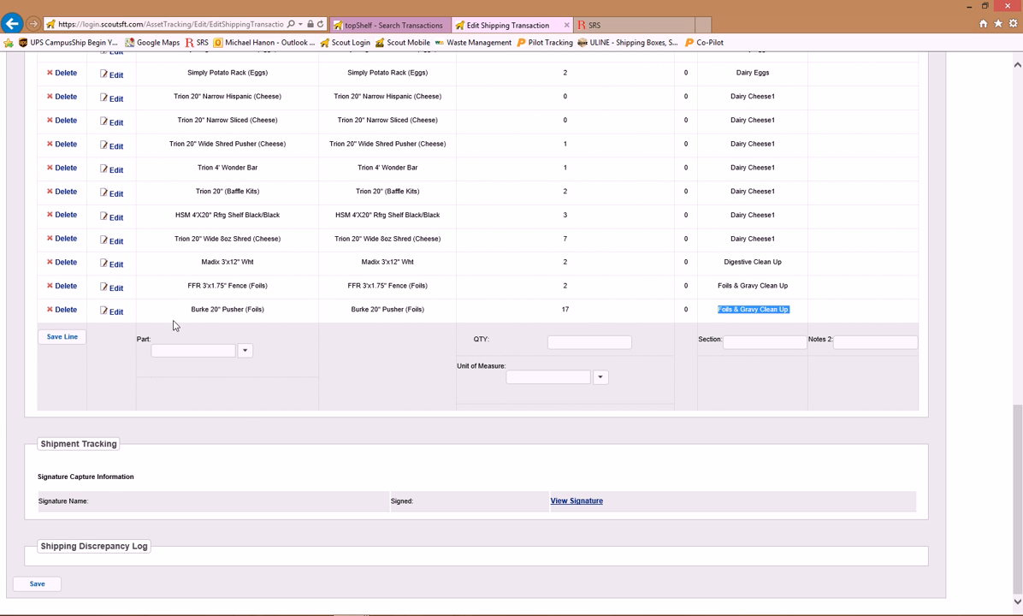
left_click(65, 309)
left_click(529, 359)
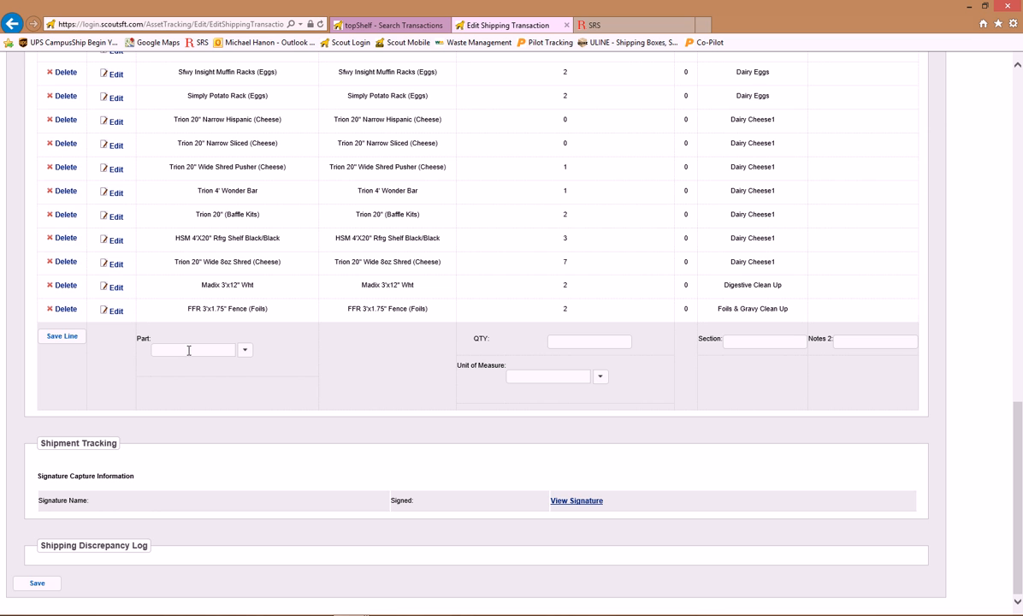
Try to find the FFR 20" pusher for the new shipping line by filtering the part list with "ffr pusher", "pusher" and "20""
left_click(188, 348)
type("ffr pusher")
left_click(164, 349)
key("BackSpace")
key("BackSpace")
key("BackSpace")
key("BackSpace")
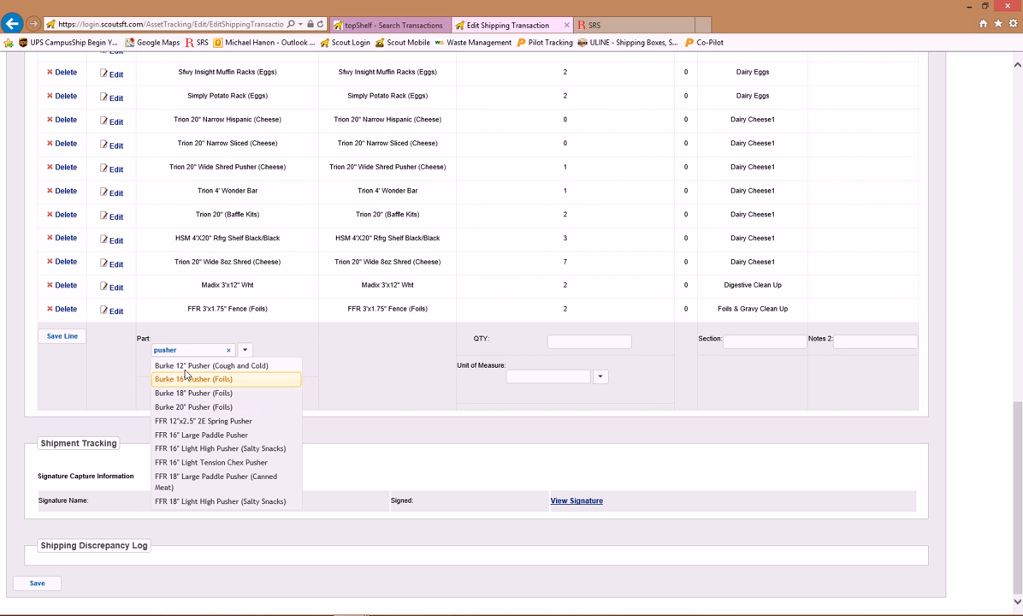
left_click_drag(178, 351, 149, 350)
key("BackSpace")
type("20\"")
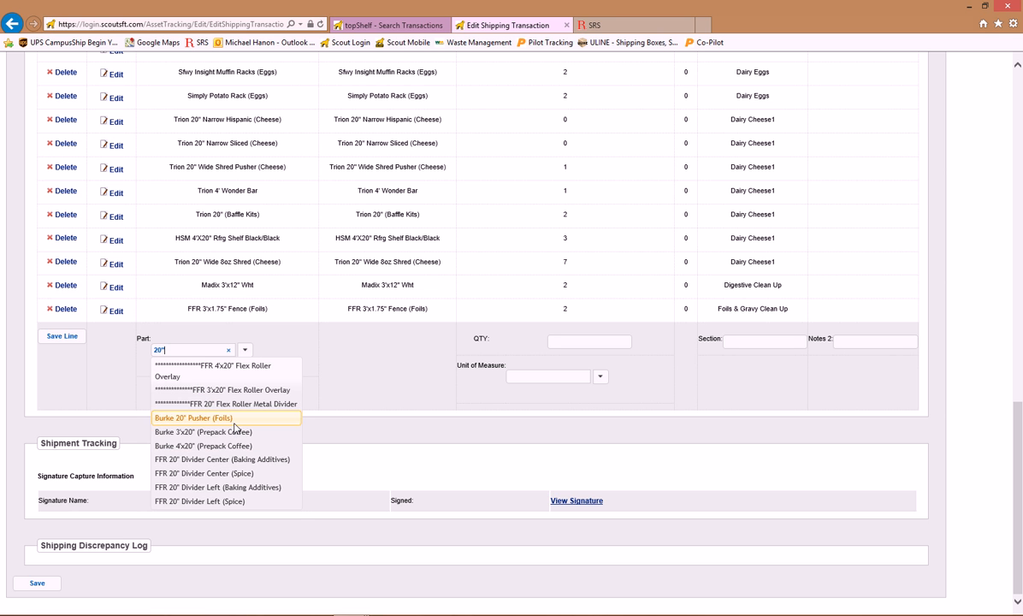
left_click(349, 400)
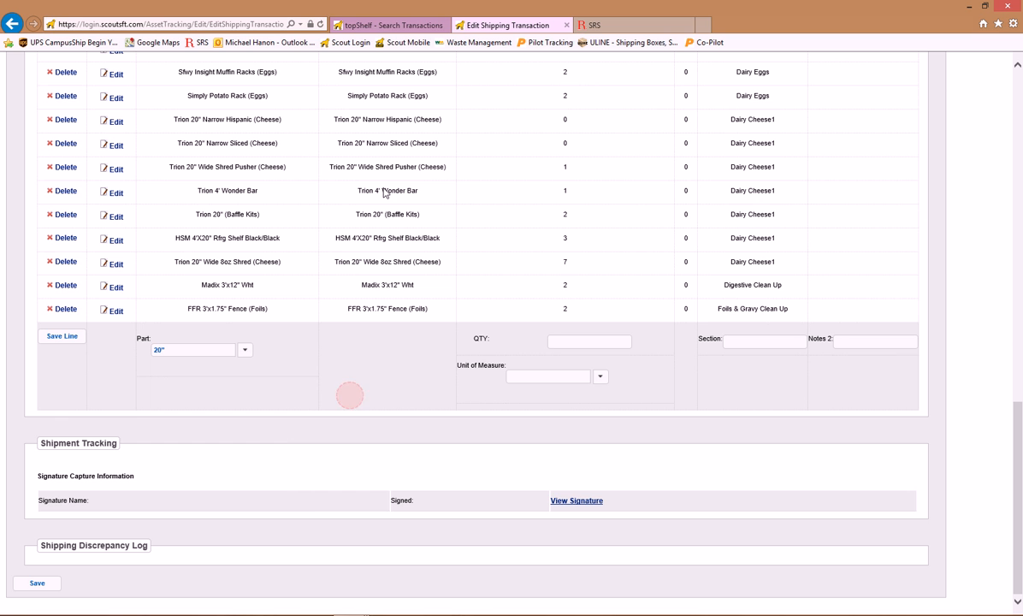
Search the topShelf parts by PartName for "ffr 20" pusher" and copy the part name FFR 20" Pusher (Foils)
left_click(419, 26)
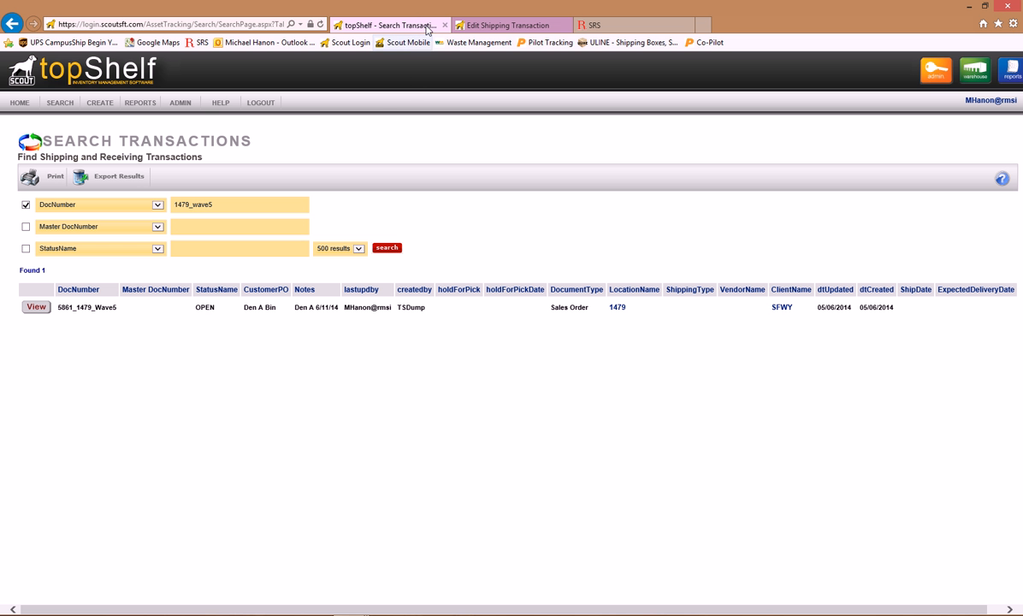
mouse_move(62, 106)
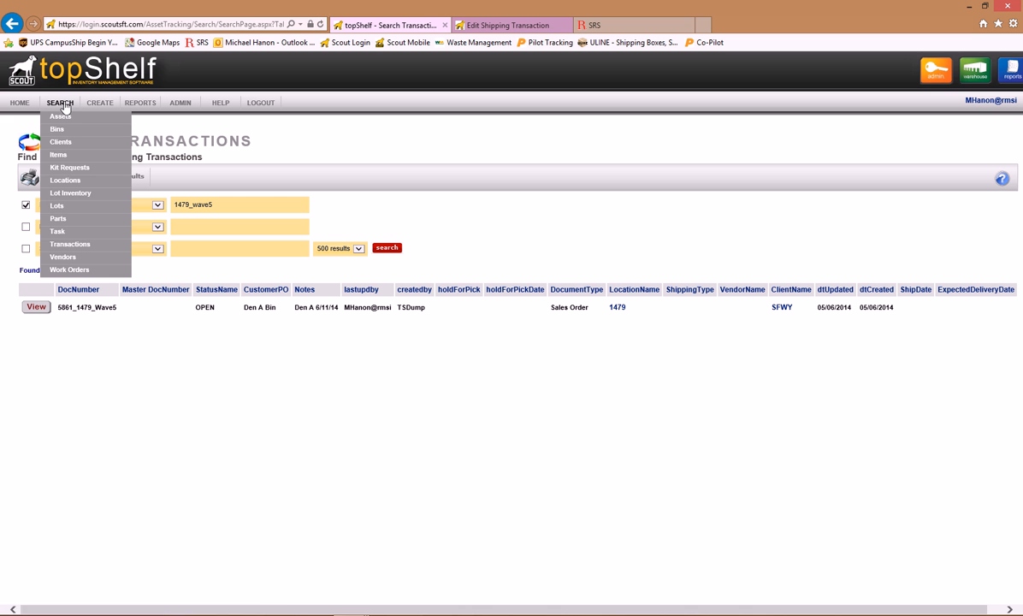
left_click(58, 219)
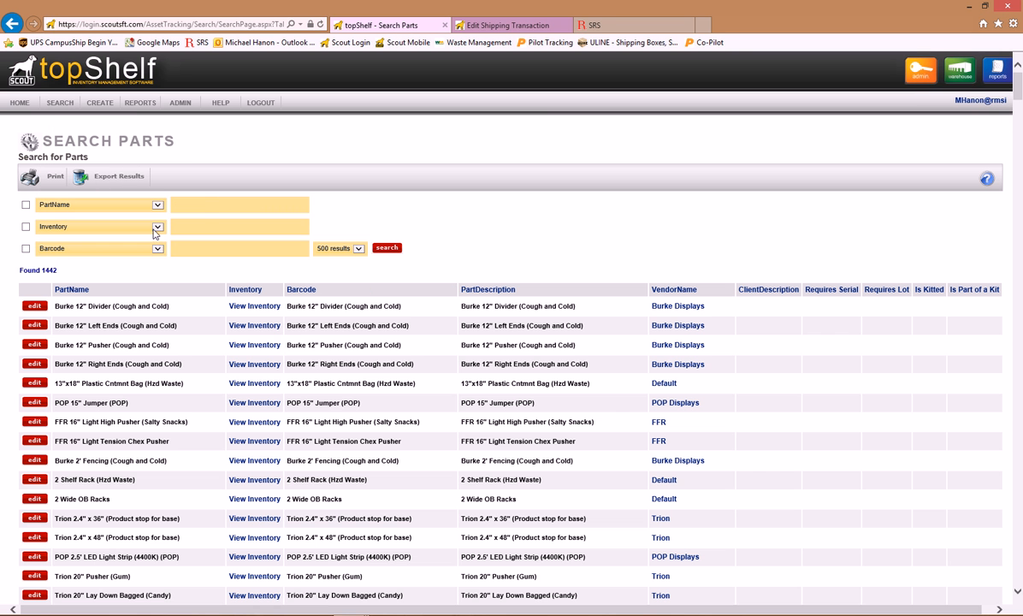
left_click(109, 207)
left_click(38, 207)
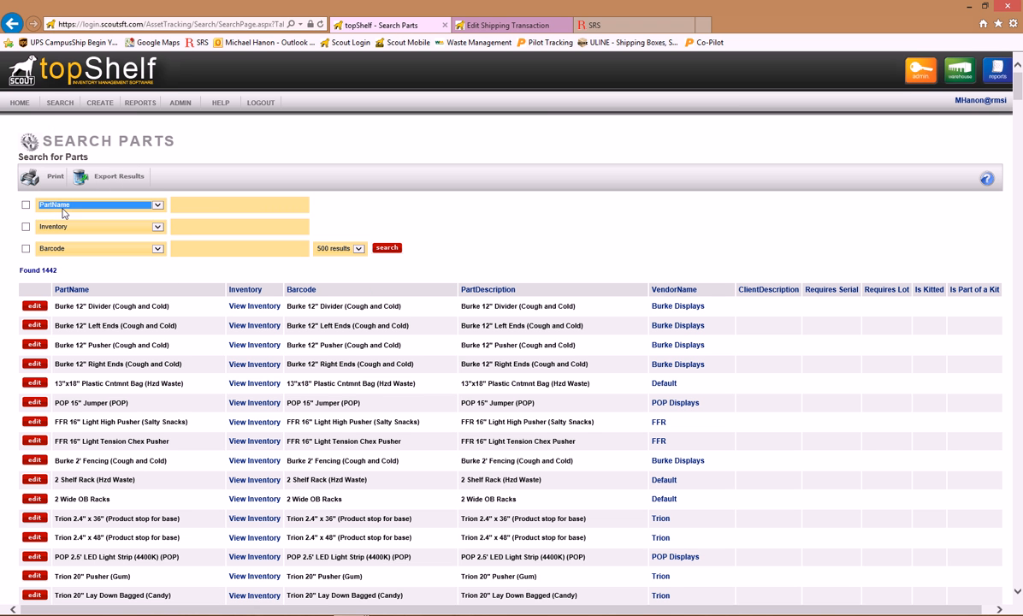
left_click(236, 204)
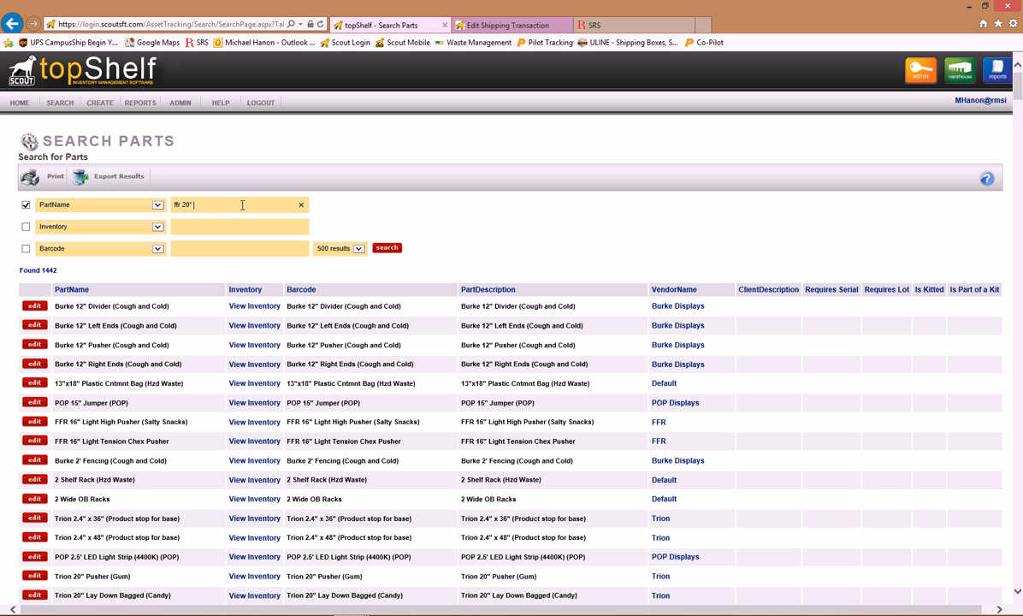
key("Return")
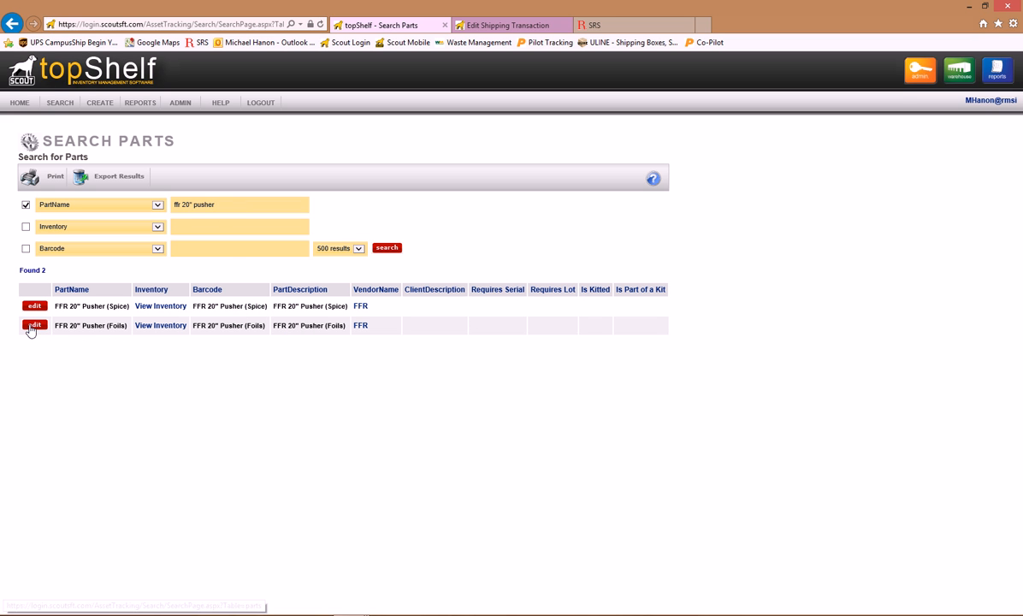
left_click_drag(128, 330, 55, 328)
key("ctrl+c")
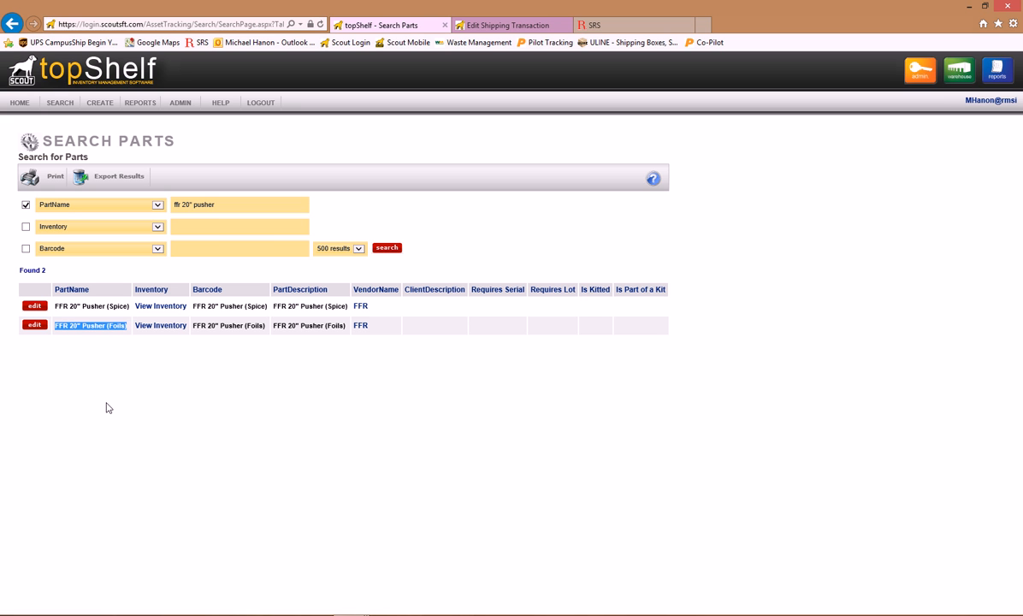
Add the copied part FFR 20" Pusher (Foils) to the shipping transaction with quantity 17 and section Foils & Gravy Clean Up, and save the line
left_click(527, 29)
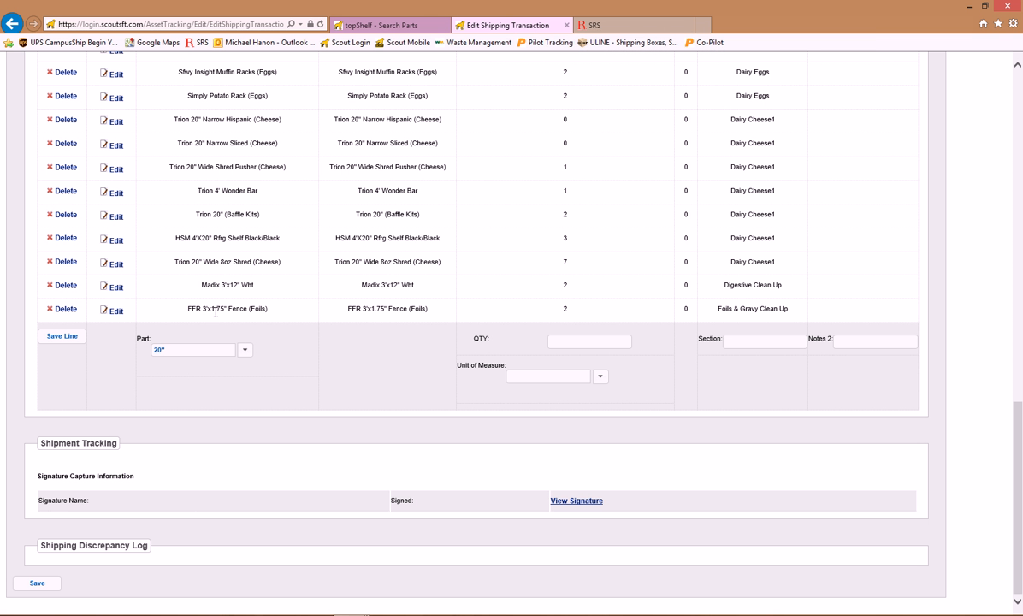
left_click_drag(171, 350, 149, 339)
key("ctrl+v")
left_click(183, 367)
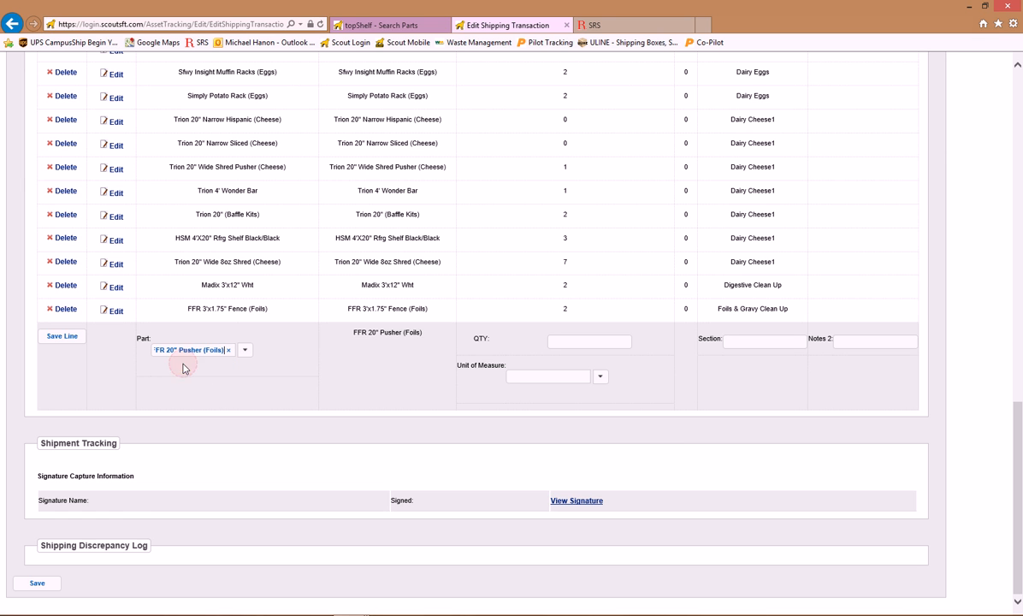
left_click(585, 342)
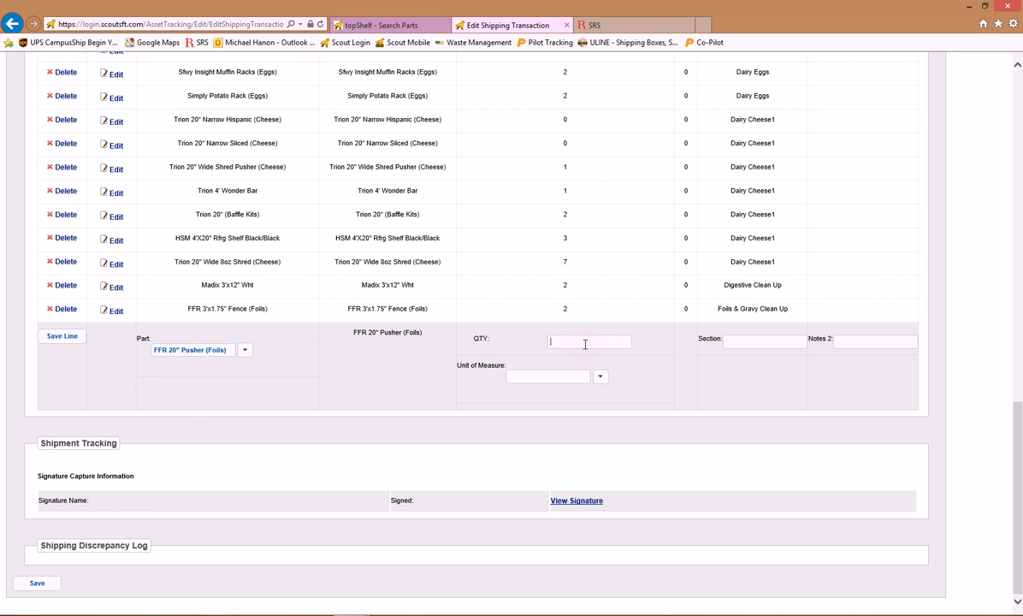
type("17")
left_click(739, 342)
left_click_drag(790, 309, 717, 339)
left_click(62, 336)
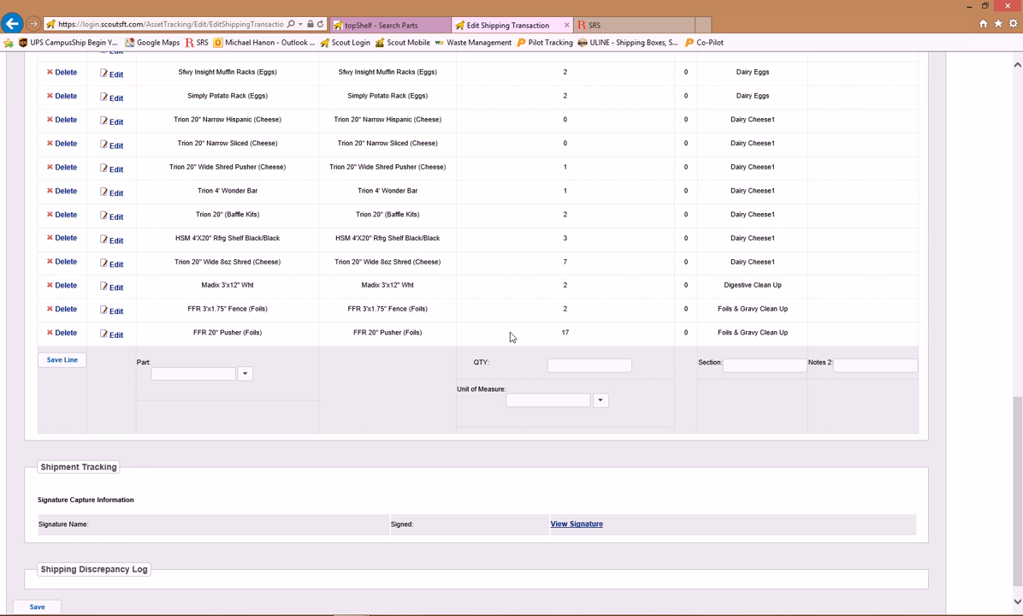
Review the shipping lines and check the Foils / Gravy row's cleanup logistics note in the SRS Cleanup Recap
scroll(504, 336, "up", 15)
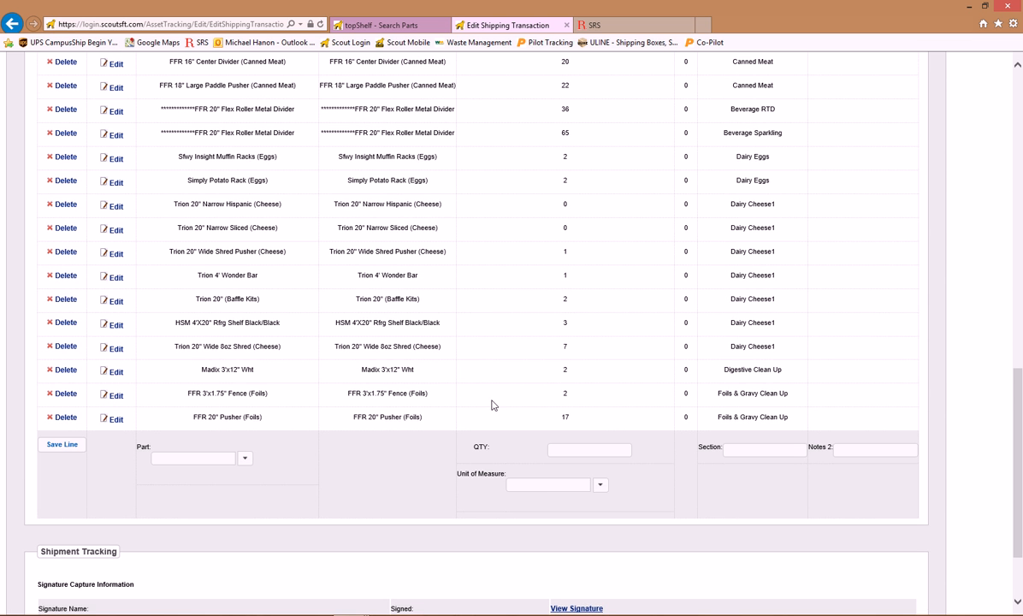
left_click(598, 25)
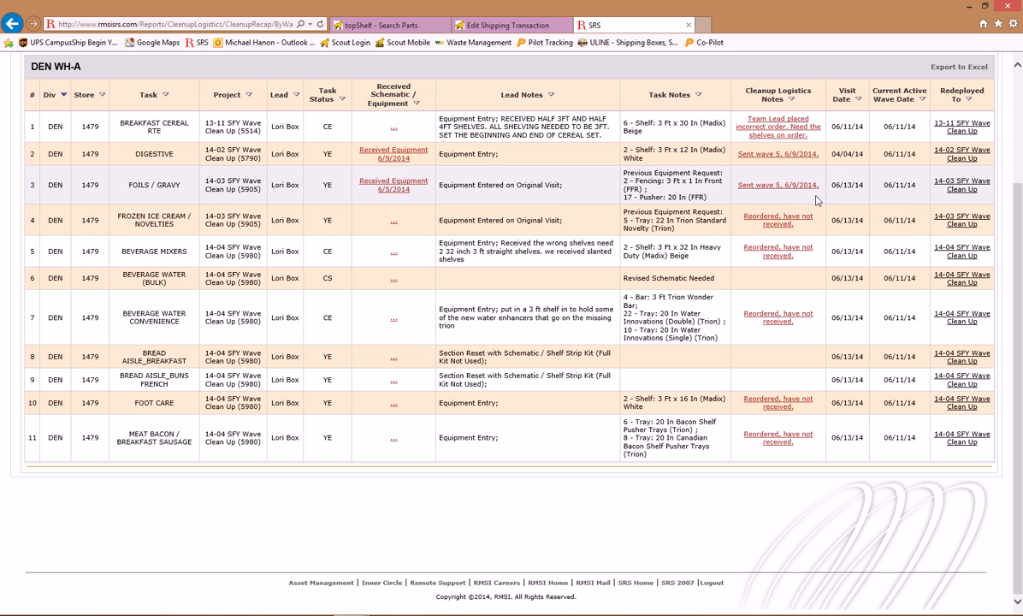
left_click_drag(822, 189, 741, 192)
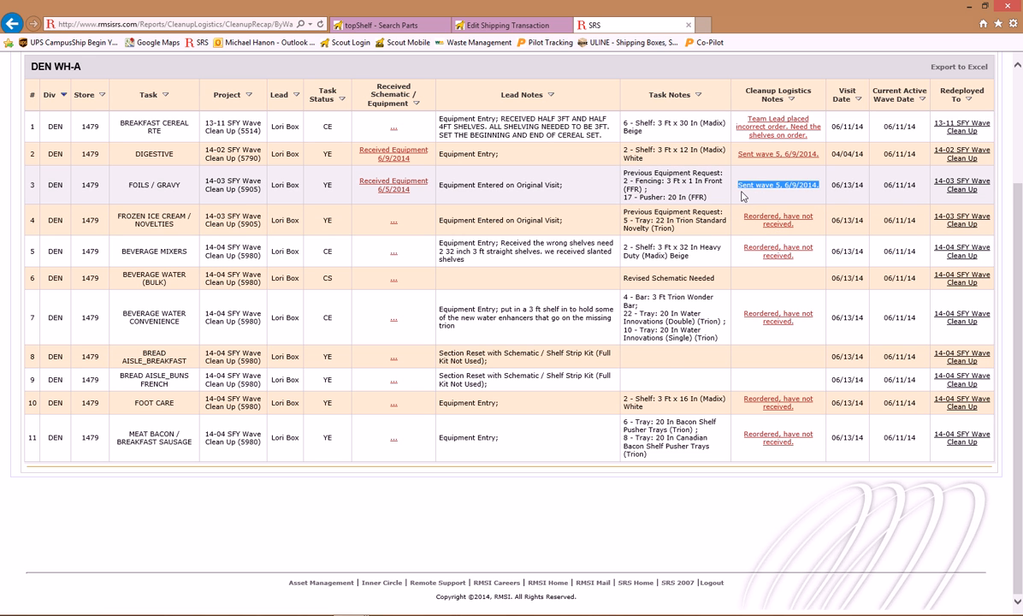
Start printing the store 1479 Cleanup Recap and open the paper and quality preferences of HP Officejet 6700 (Network)
scroll(740, 193, "up", 2)
scroll(684, 183, "up", 1)
right_click(317, 205)
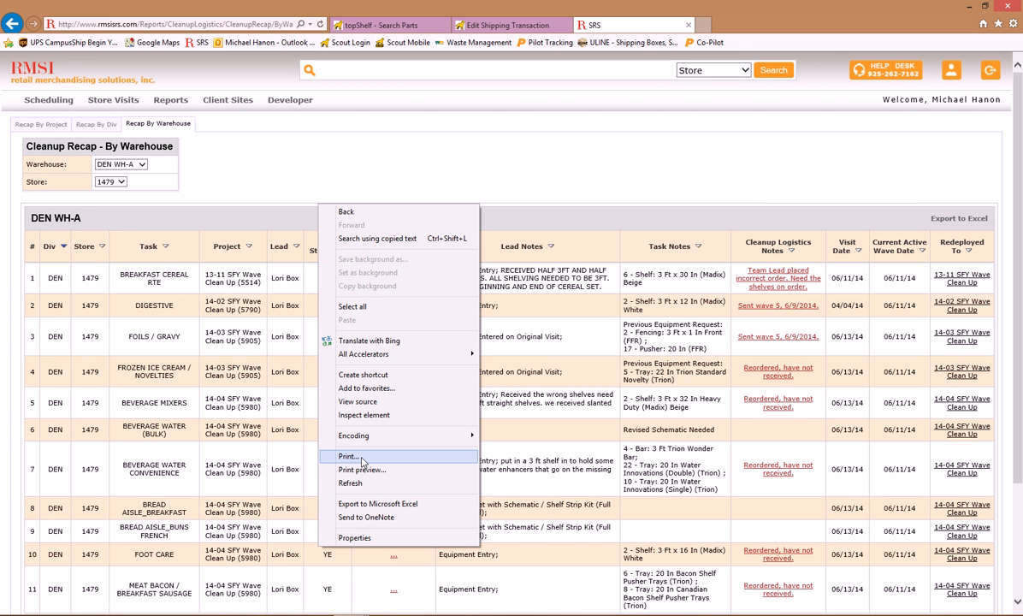
left_click(361, 457)
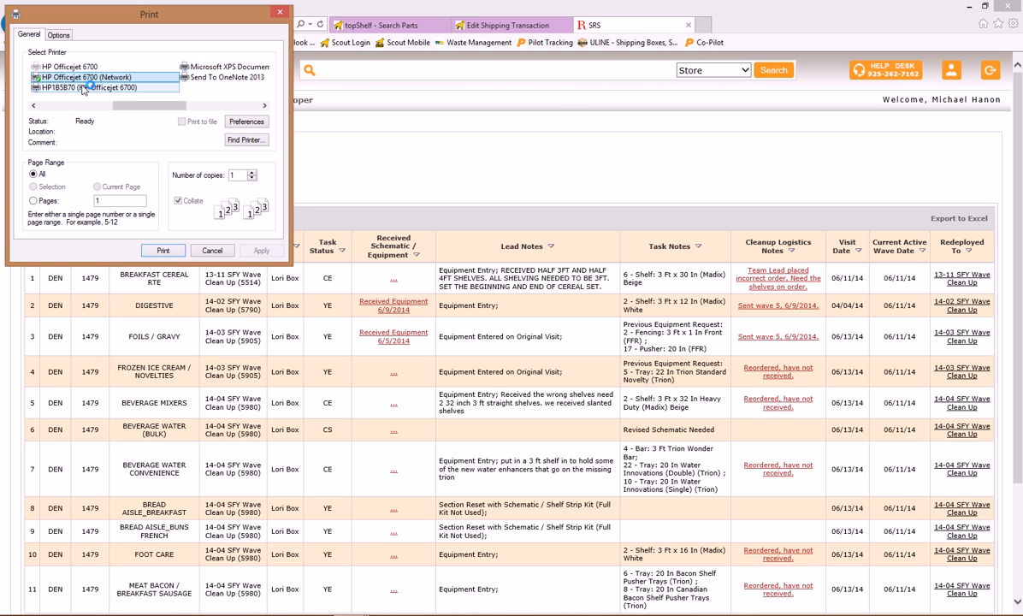
left_click(256, 123)
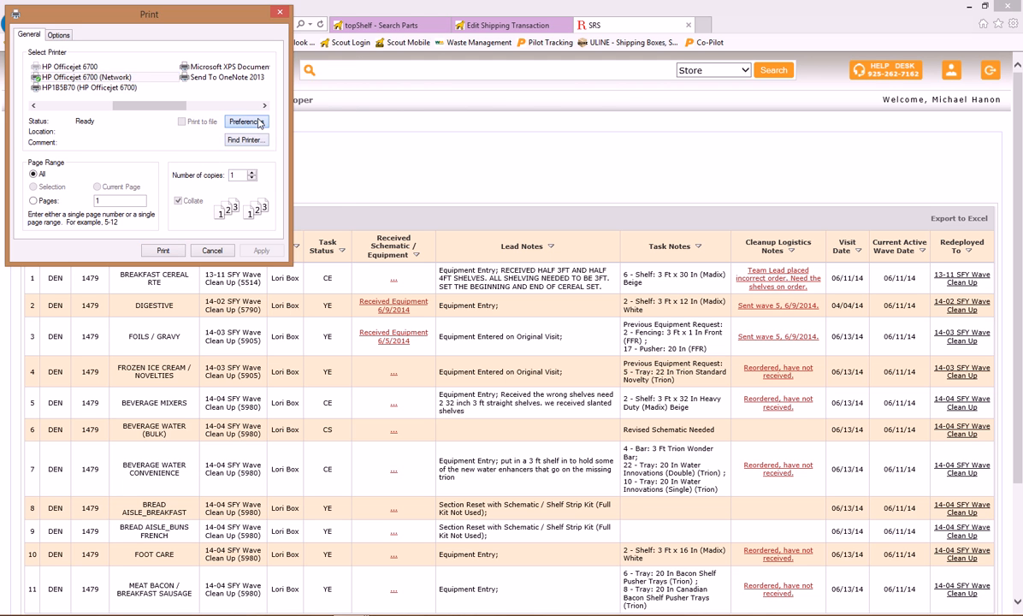
left_click(82, 81)
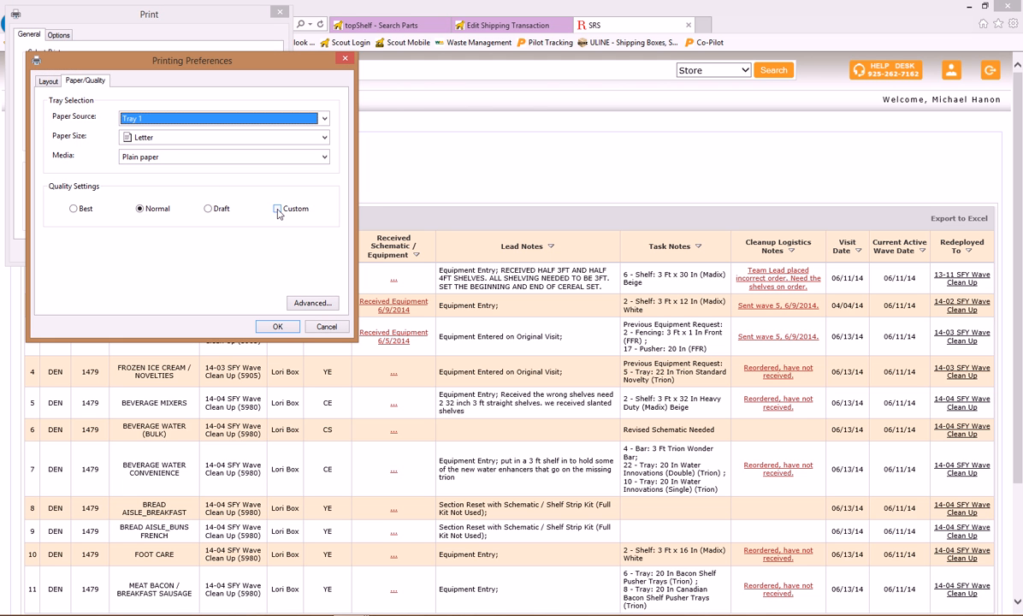
Adjust the printer's advanced options with Custom quality settings and print one copy of the whole recap
left_click(309, 303)
left_click(176, 172)
left_click(177, 172)
left_click(205, 193)
left_click(243, 361)
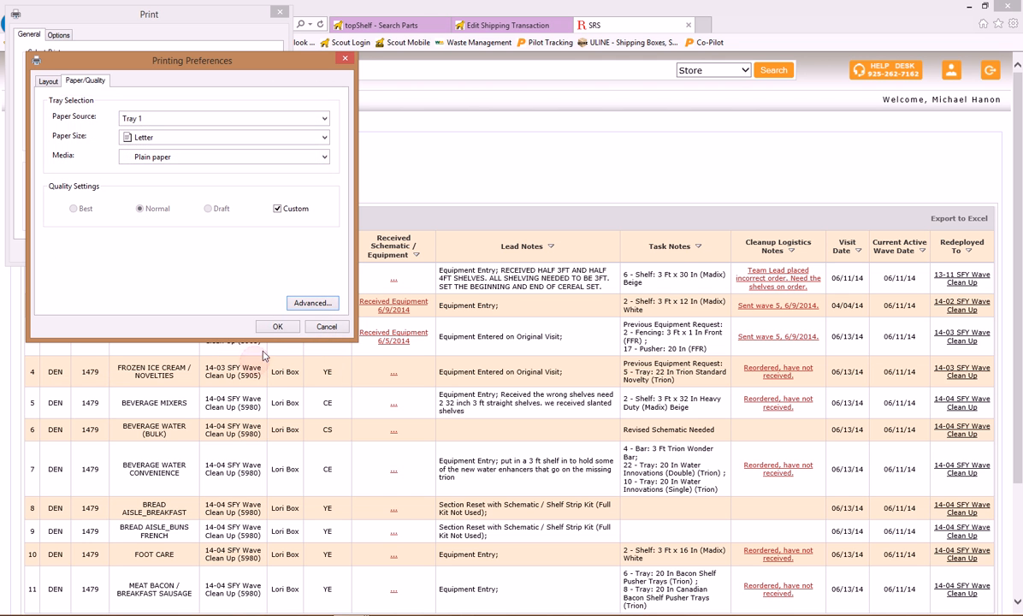
left_click(278, 329)
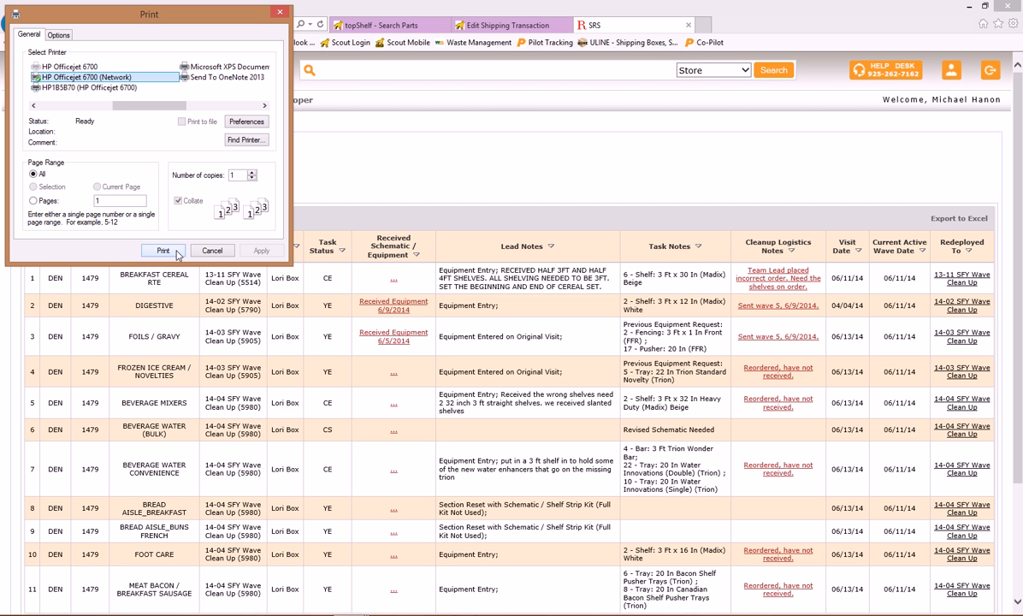
left_click(163, 250)
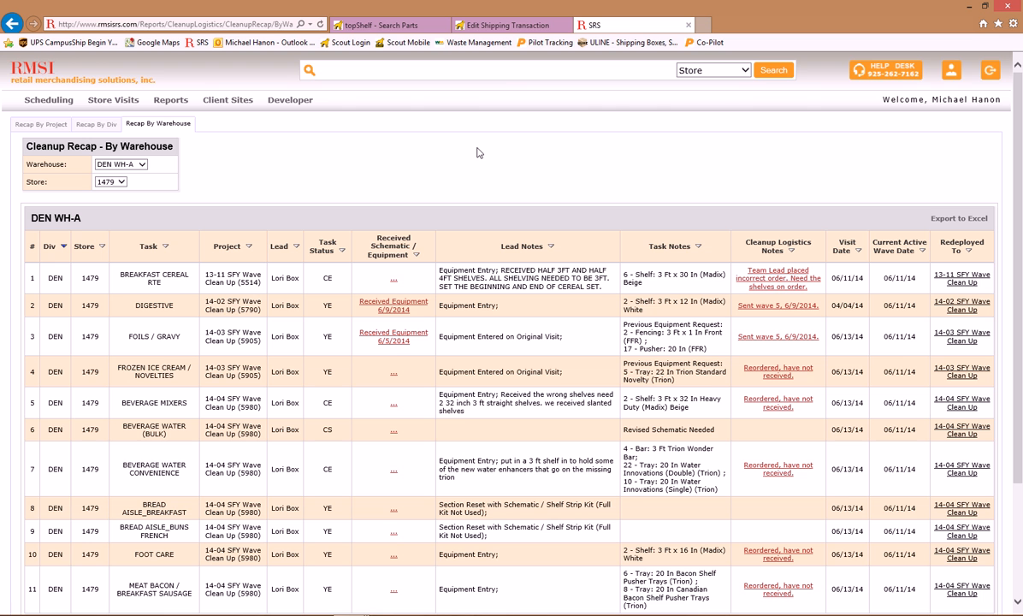
Highlight the Digestive and Foils / Gravy rows in the Cleanup Recap
scroll(476, 157, "down", 1)
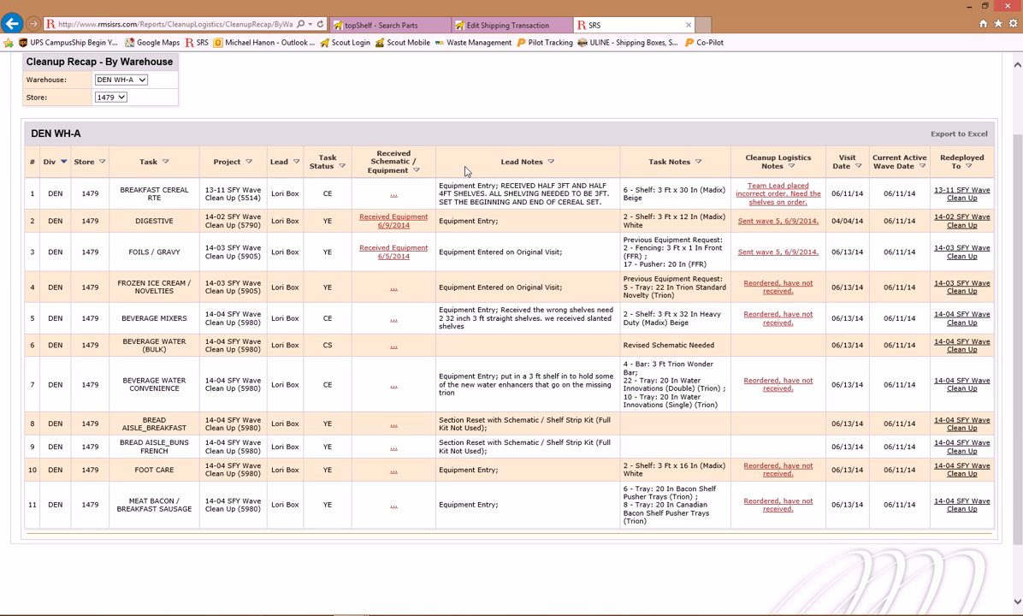
double_click(521, 214)
double_click(562, 252)
left_click(584, 241)
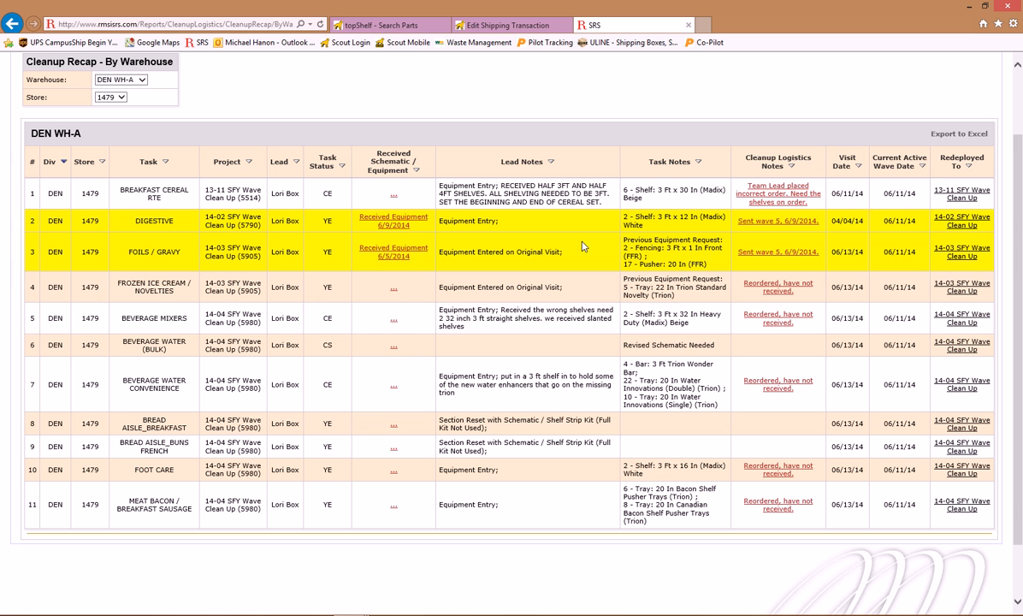